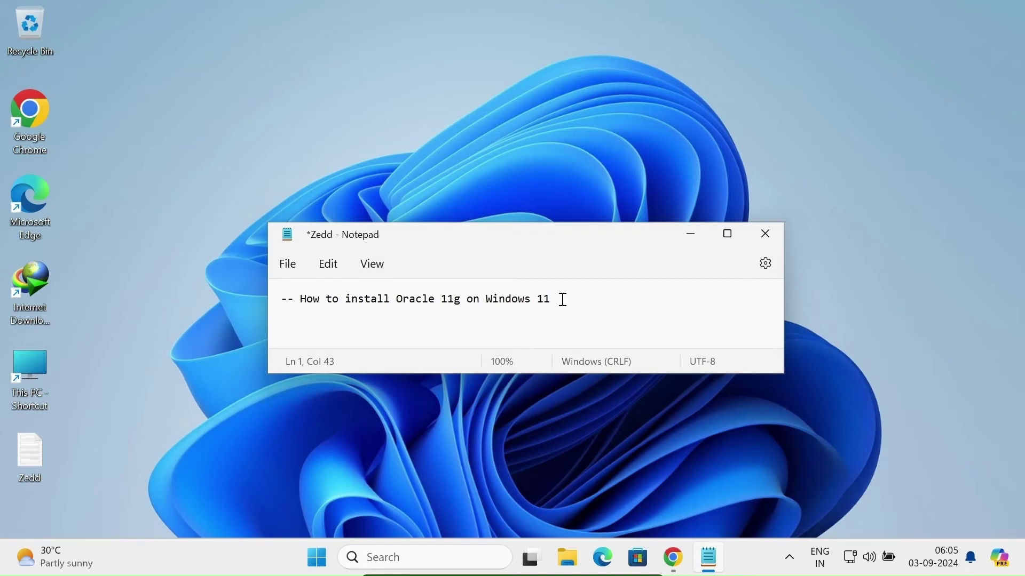
# Minimize the Notepad tutorial note and restore Chrome's Google results for 'oracle edelivery'.
pyautogui.click(678, 239)
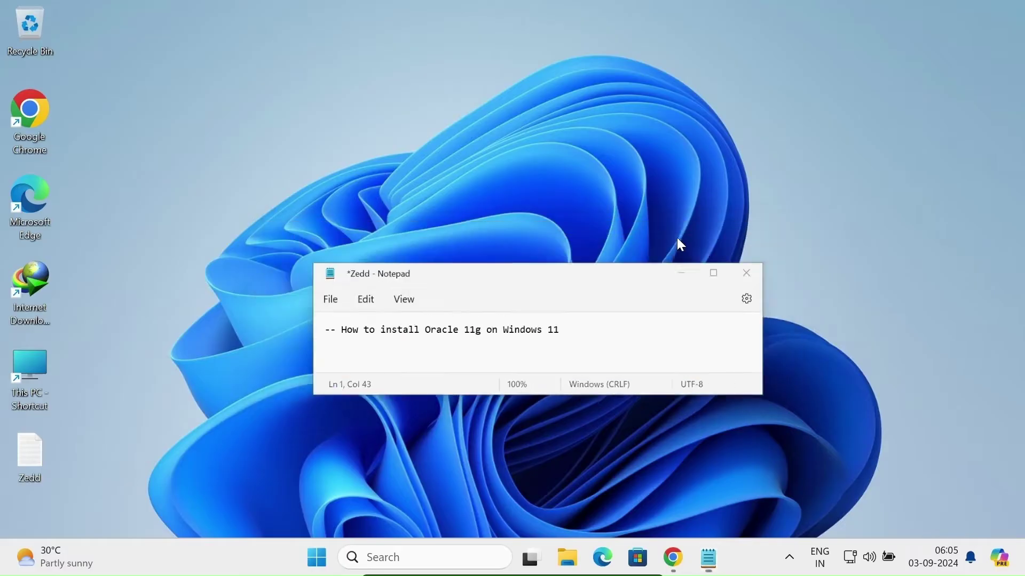
pyautogui.click(675, 545)
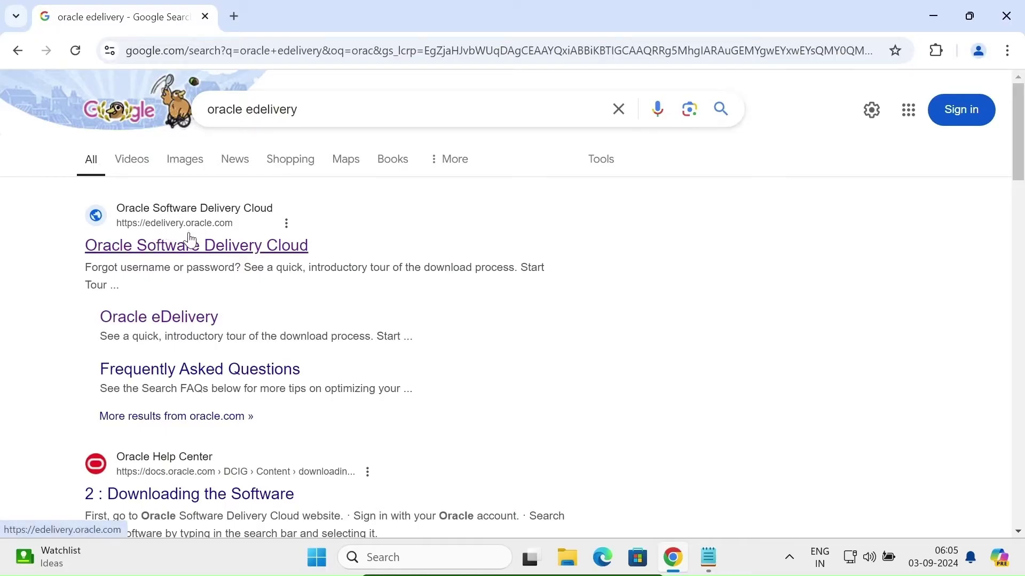
# Open the Oracle Software Delivery Cloud result (edelivery.oracle.com) from the Google results.
pyautogui.click(169, 253)
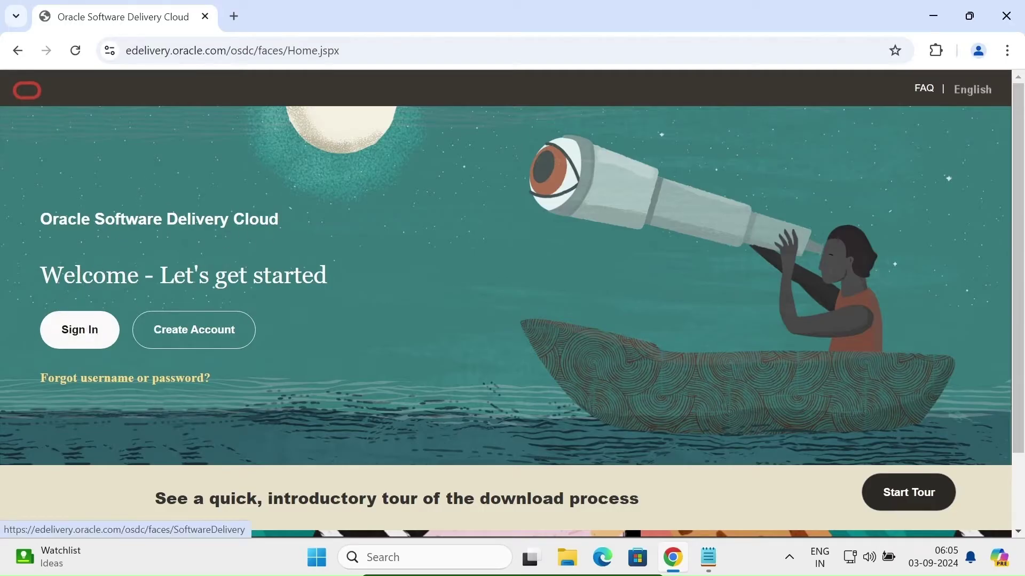
# Sign in and search for 'Oracle Database 11g' from the 'oracle 11g' suggestions.
pyautogui.click(79, 333)
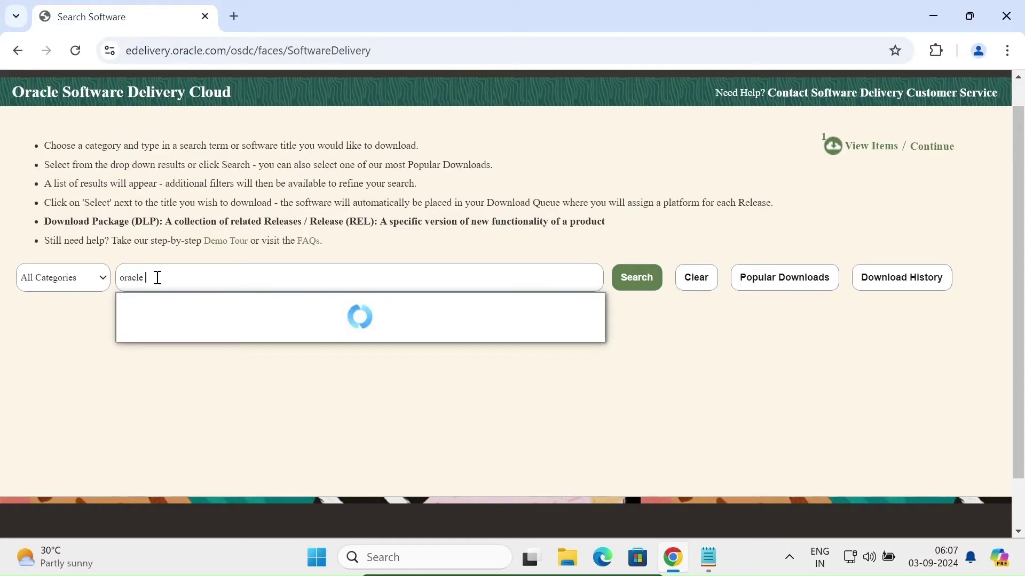
pyautogui.write('g')
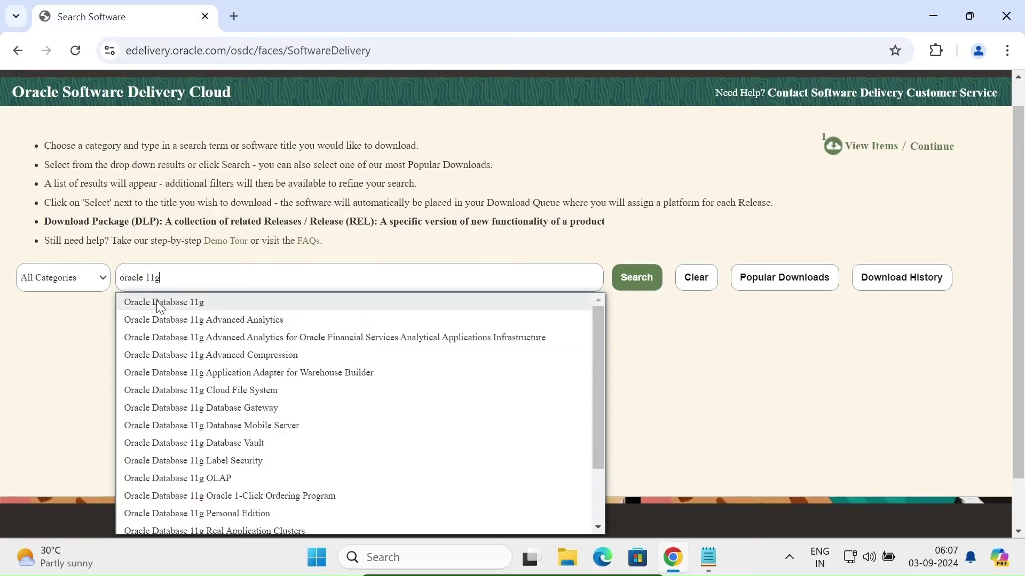
pyautogui.click(159, 305)
pyautogui.click(157, 302)
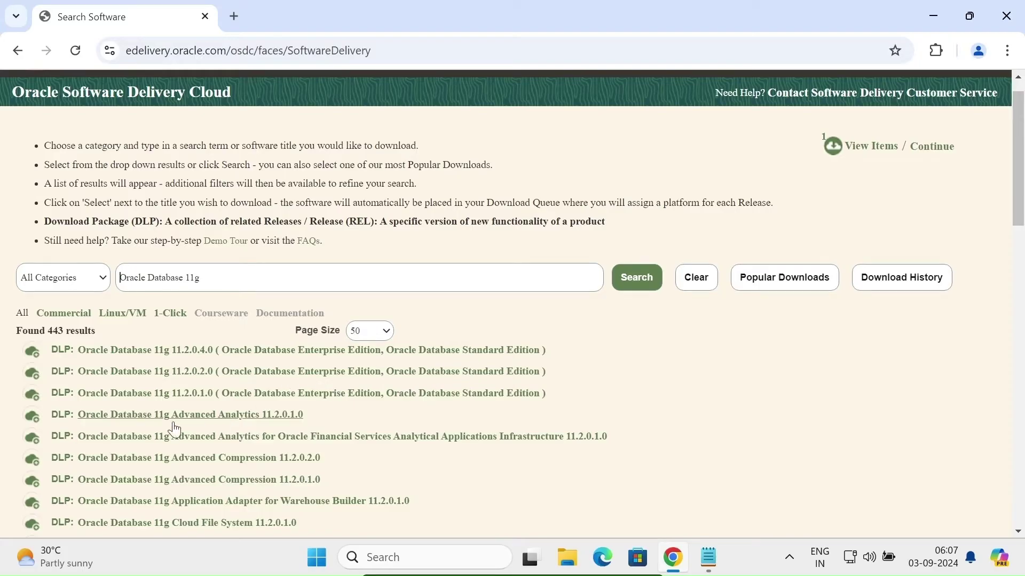
# Add the Oracle Database 11g 11.2.0.2.0 DLP to the queue and continue to the Download Queue.
pyautogui.click(178, 373)
pyautogui.scroll(-5, 619, 361)
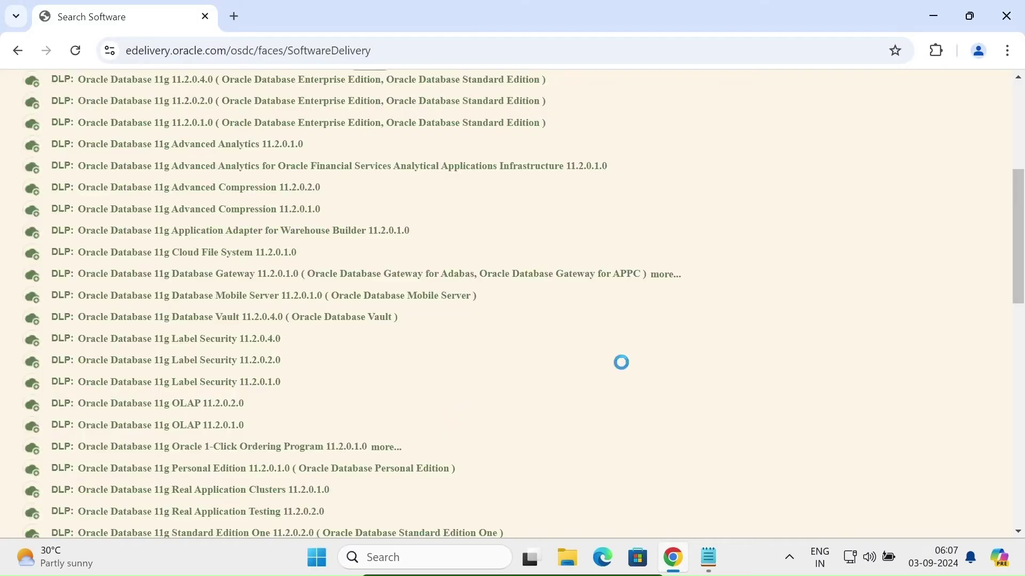
pyautogui.moveTo(1019, 223); pyautogui.dragTo(1018, 157)
pyautogui.click(930, 109)
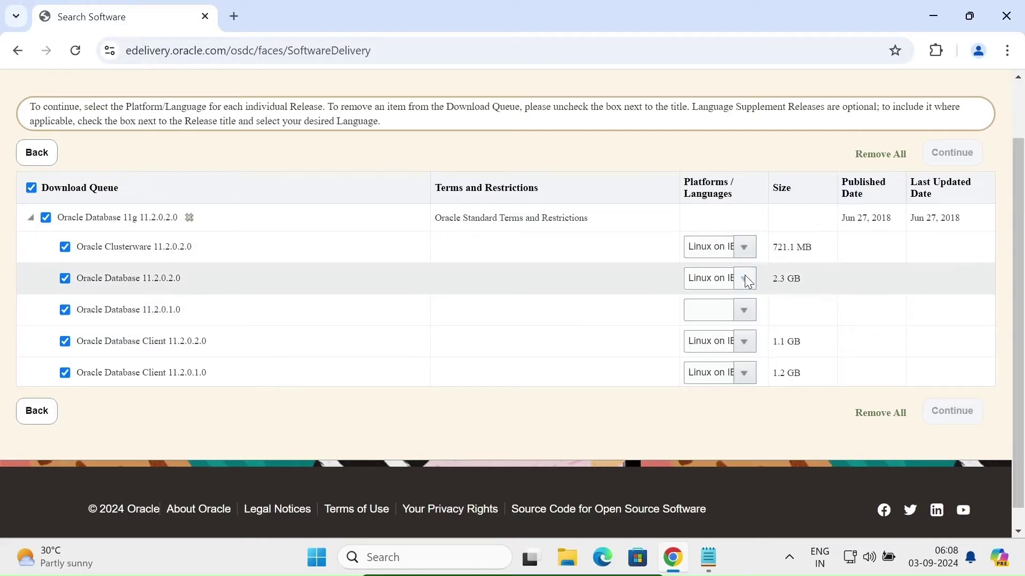
# Untick all releases, set 11.2.0.1.0 to Microsoft Windows x64 (64-bit), and tick only that release.
pyautogui.click(744, 278)
pyautogui.click(745, 278)
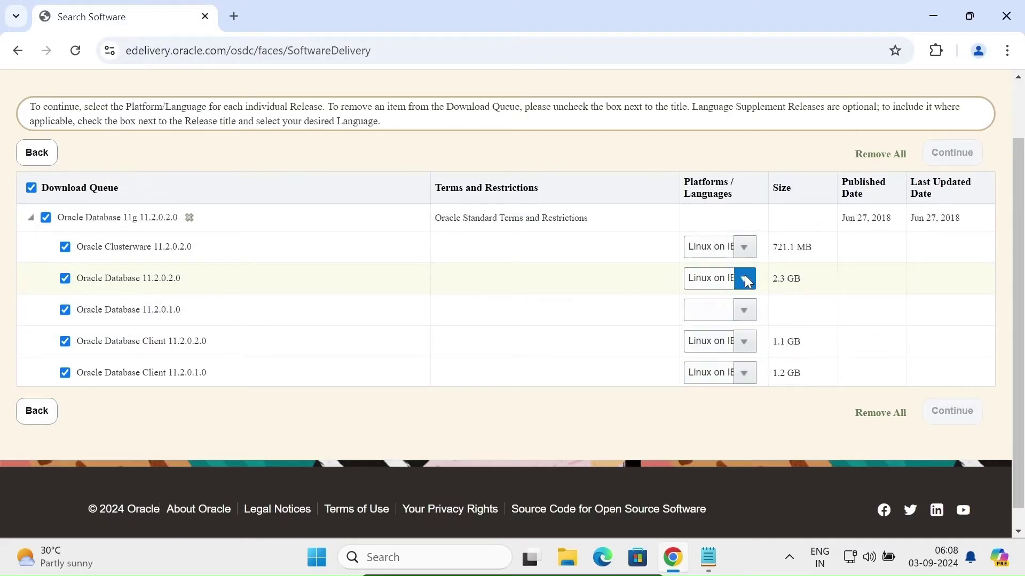
pyautogui.click(744, 312)
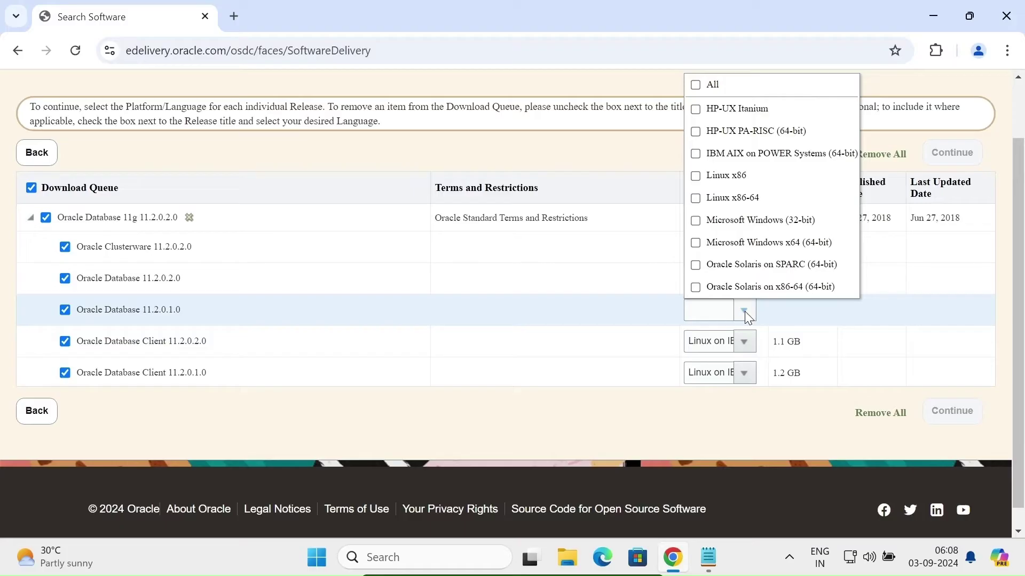
pyautogui.click(46, 218)
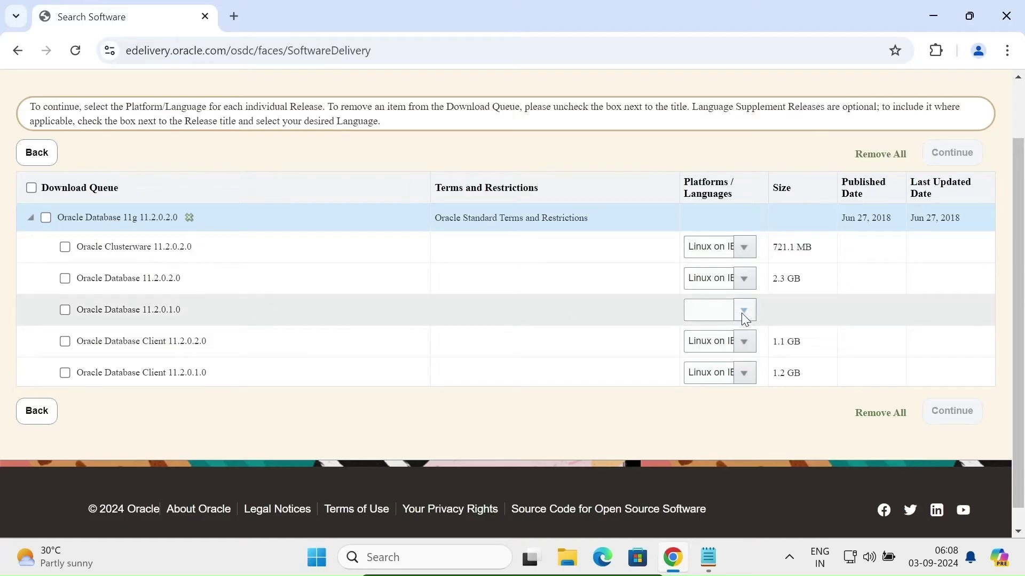
pyautogui.click(744, 312)
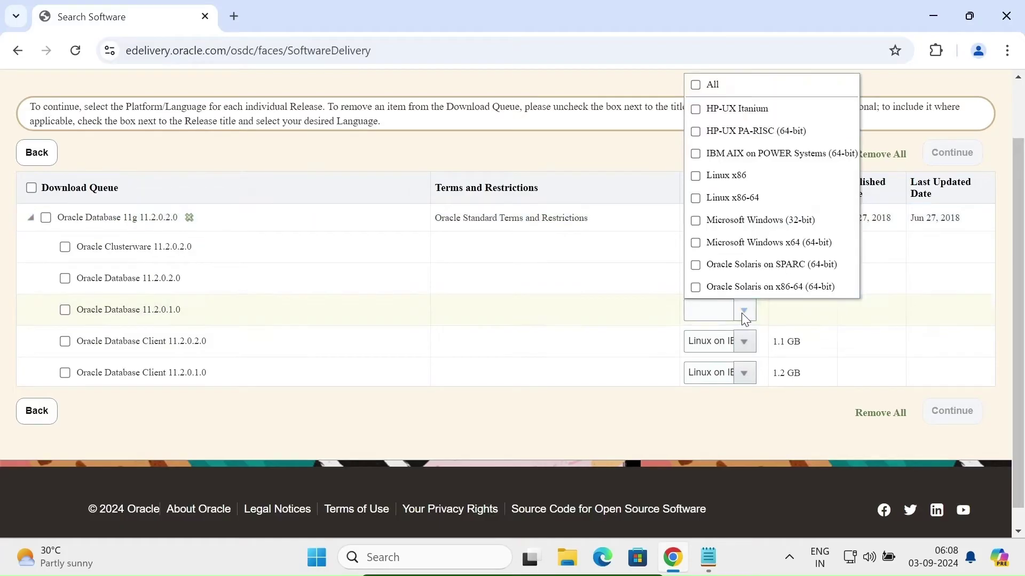
pyautogui.click(709, 247)
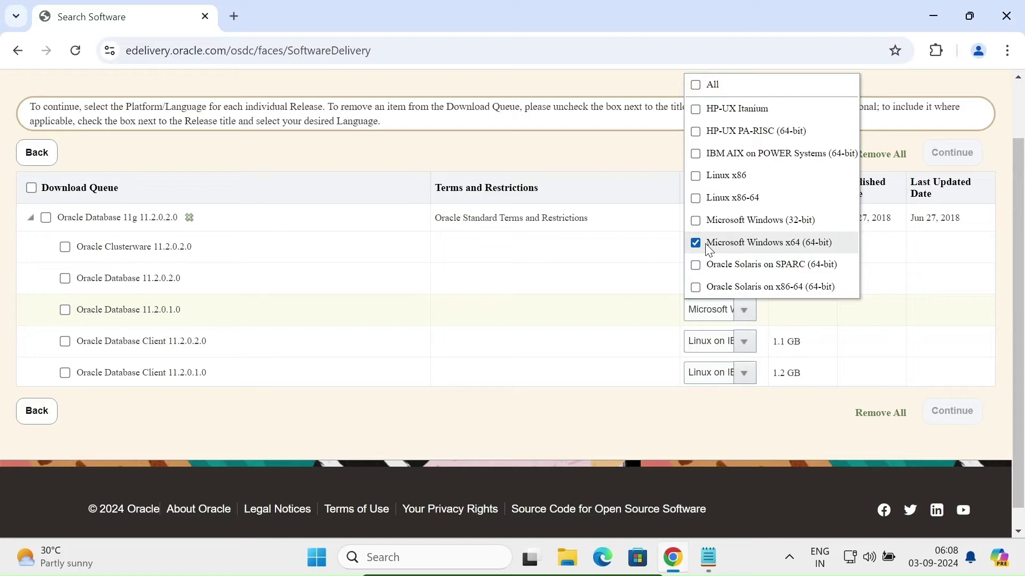
pyautogui.click(600, 298)
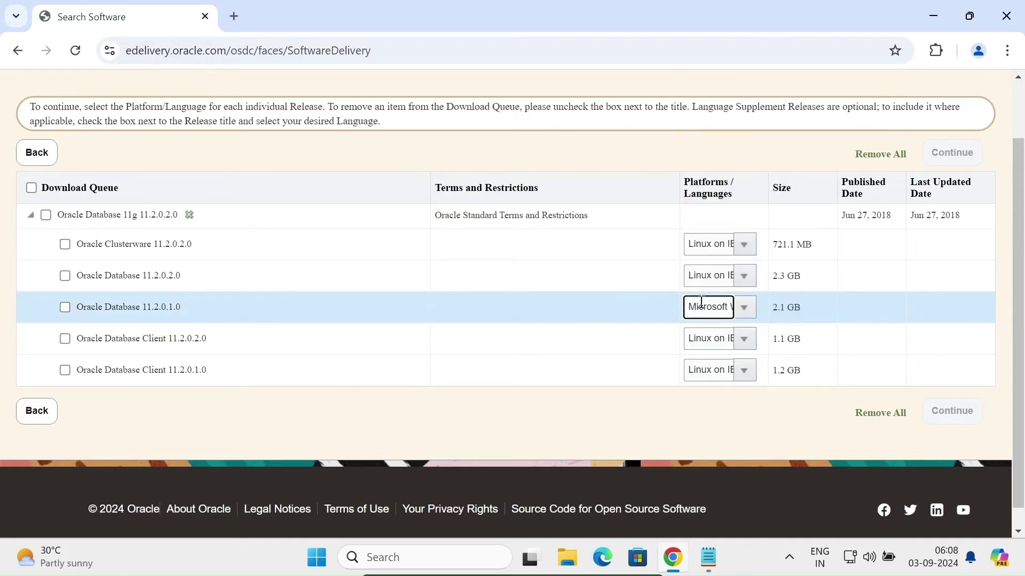
pyautogui.click(65, 308)
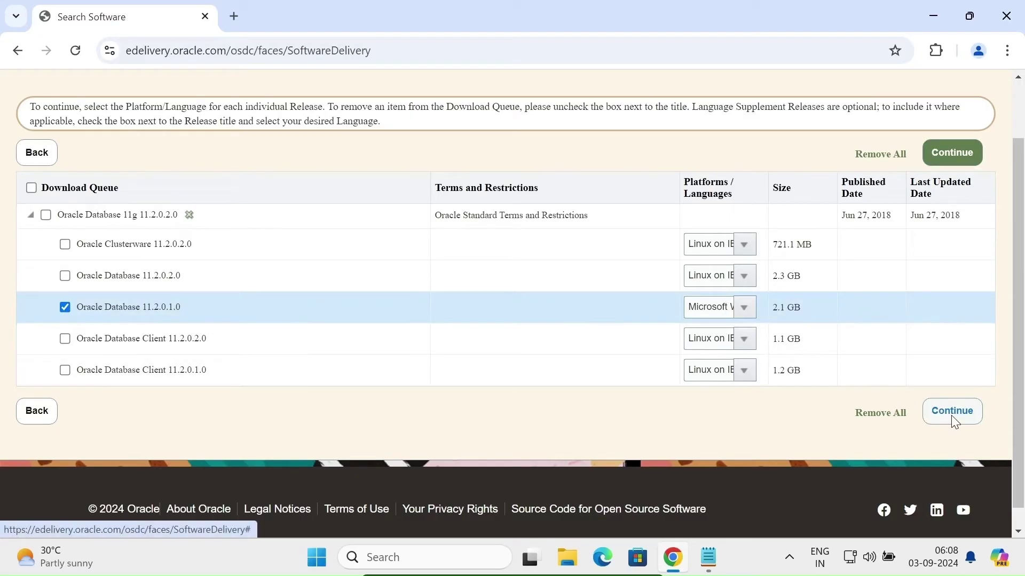
# Accept the Oracle License Agreement, clear the file checkboxes, and download V20610-01_1of2.zip.
pyautogui.click(956, 410)
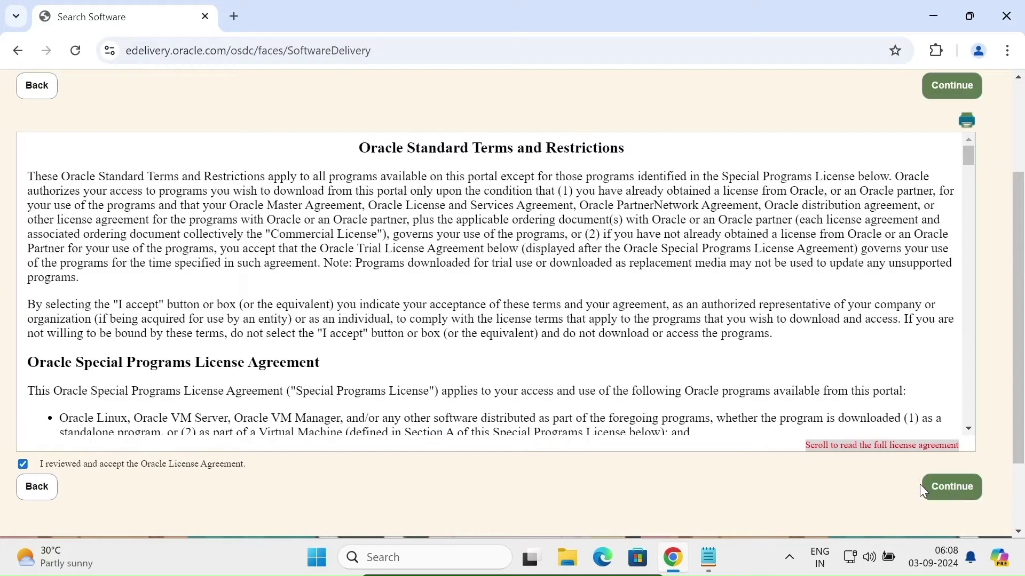
pyautogui.click(941, 487)
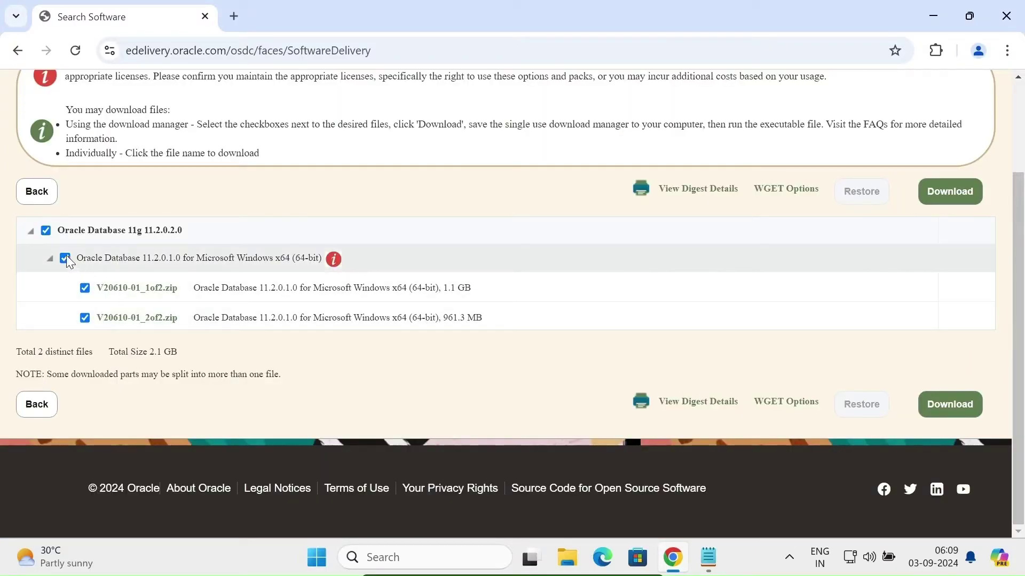
pyautogui.click(65, 259)
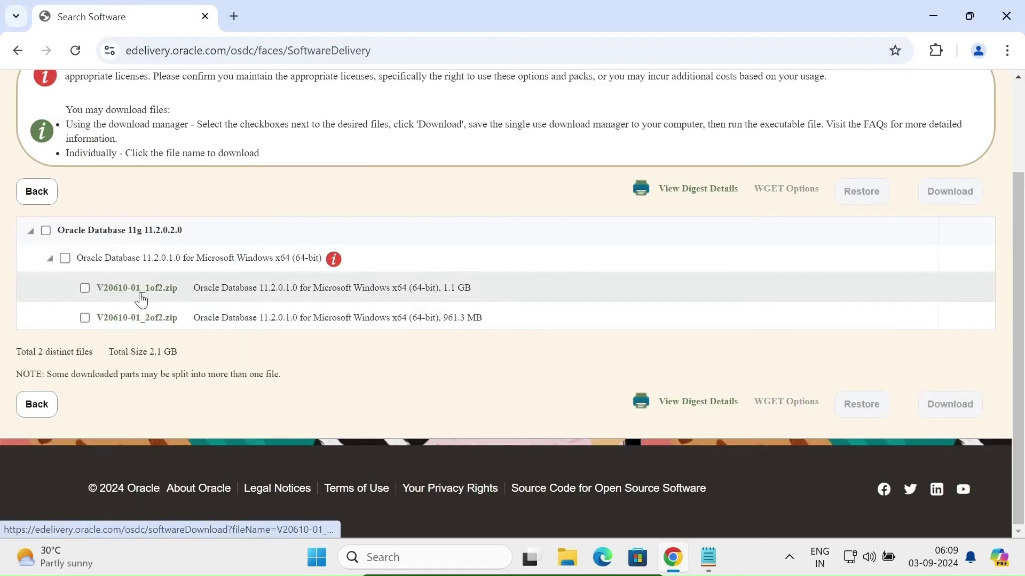
pyautogui.click(141, 299)
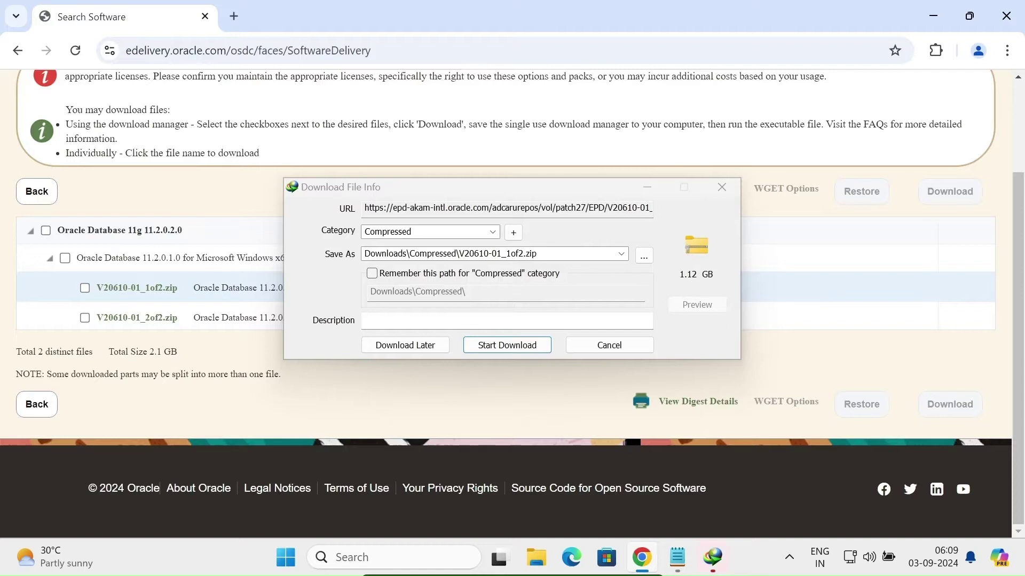
# Start IDM downloads of both V20610-01_1of2.zip and V20610-01_2of2.zip.
pyautogui.click(497, 348)
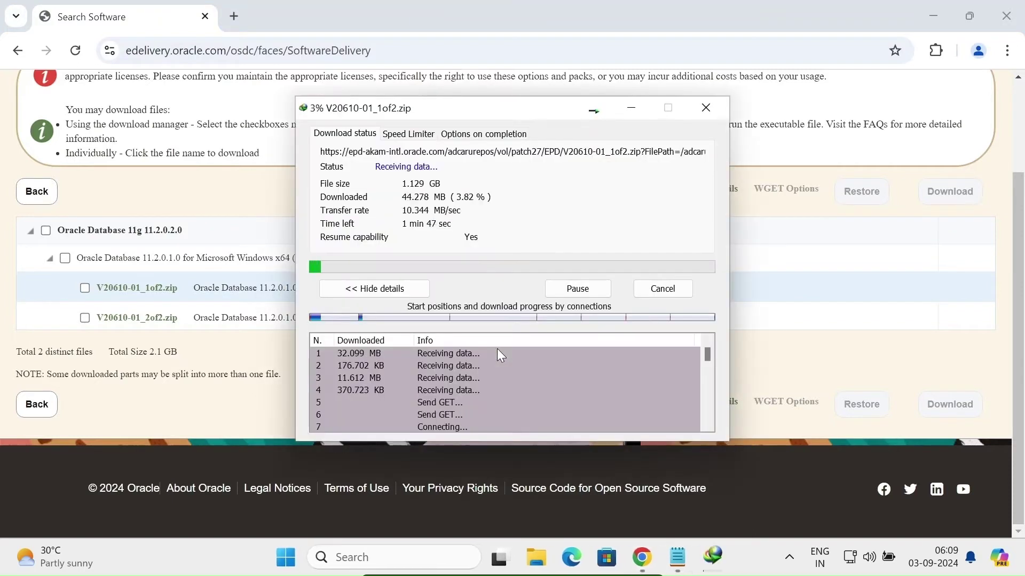
pyautogui.click(326, 8)
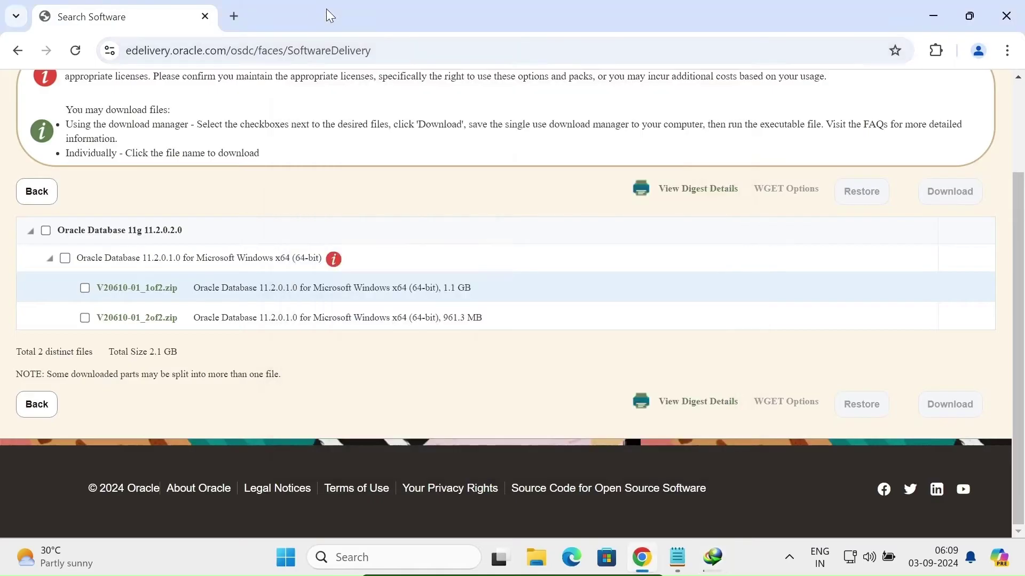
pyautogui.click(145, 321)
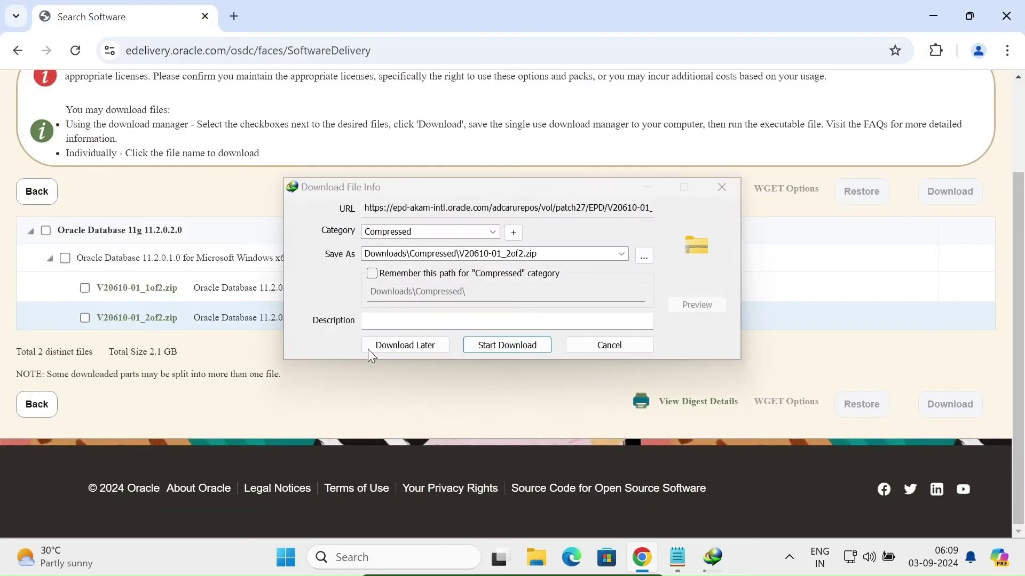
pyautogui.click(495, 346)
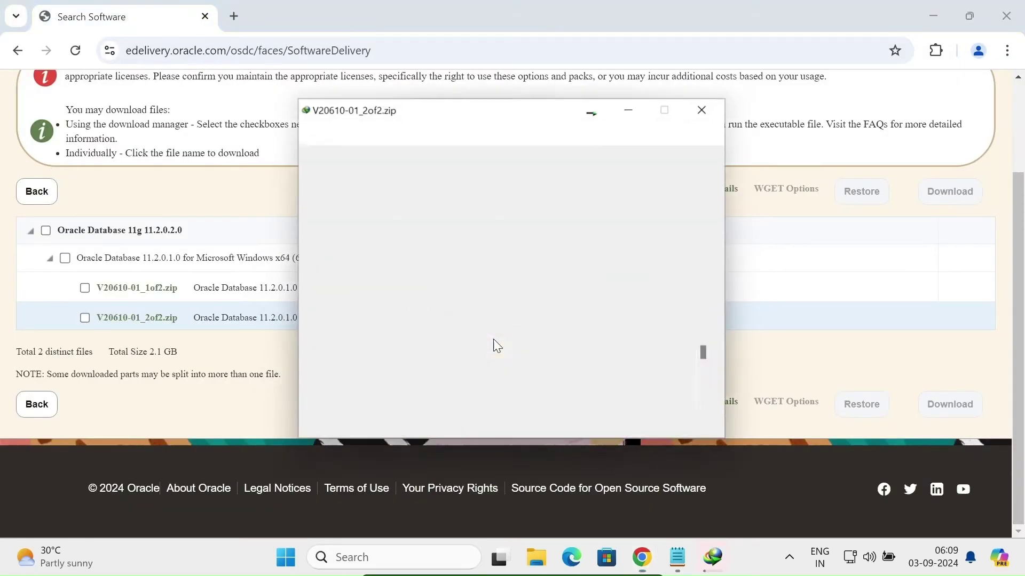
# Arrange the two download progress windows side by side and close the 1of2 completion notice.
pyautogui.click(931, 16)
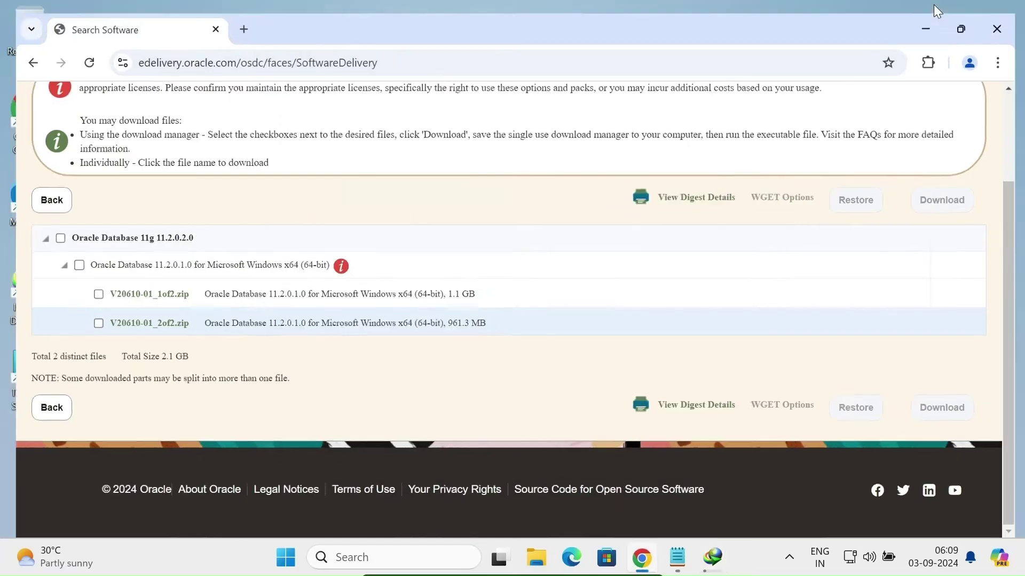
pyautogui.moveTo(533, 110); pyautogui.dragTo(830, 58)
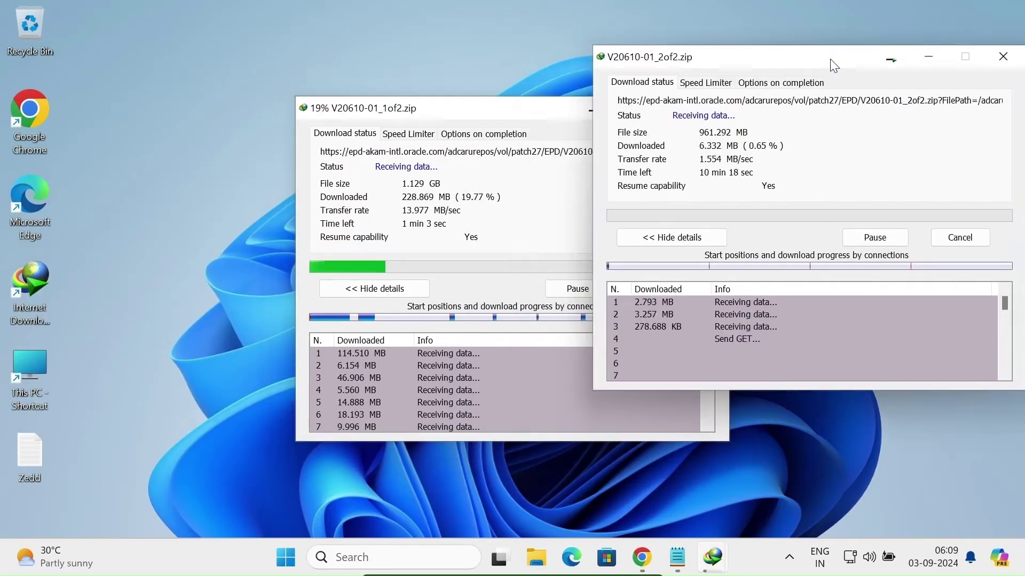
pyautogui.moveTo(486, 114); pyautogui.dragTo(354, 101)
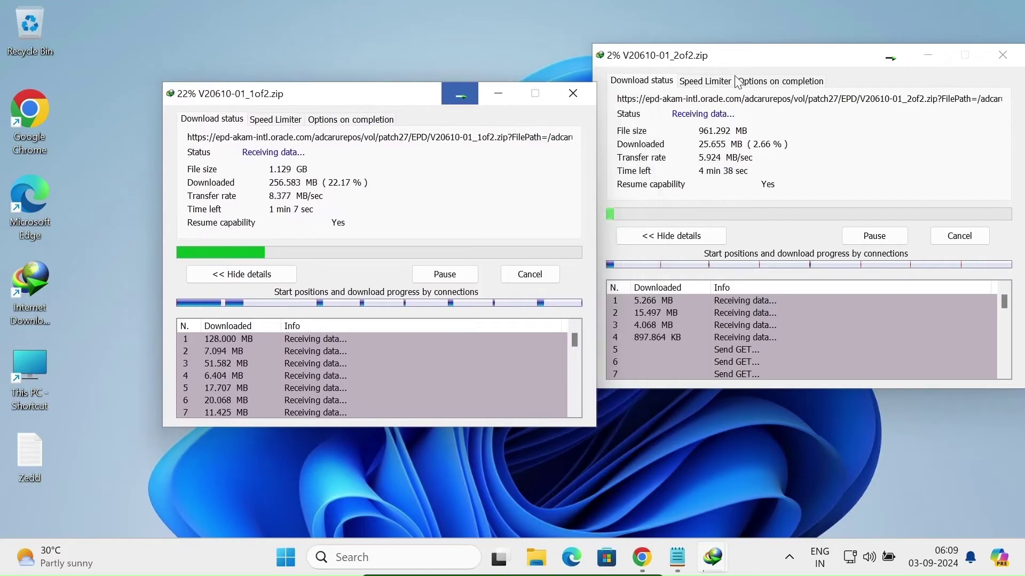
pyautogui.click(791, 60)
pyautogui.moveTo(790, 60); pyautogui.dragTo(717, 110)
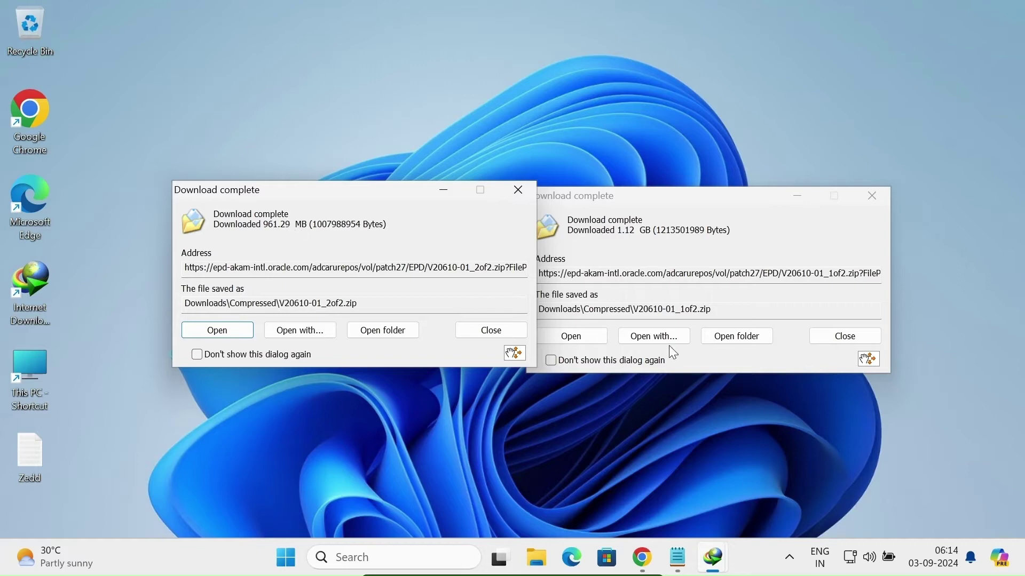
pyautogui.click(843, 336)
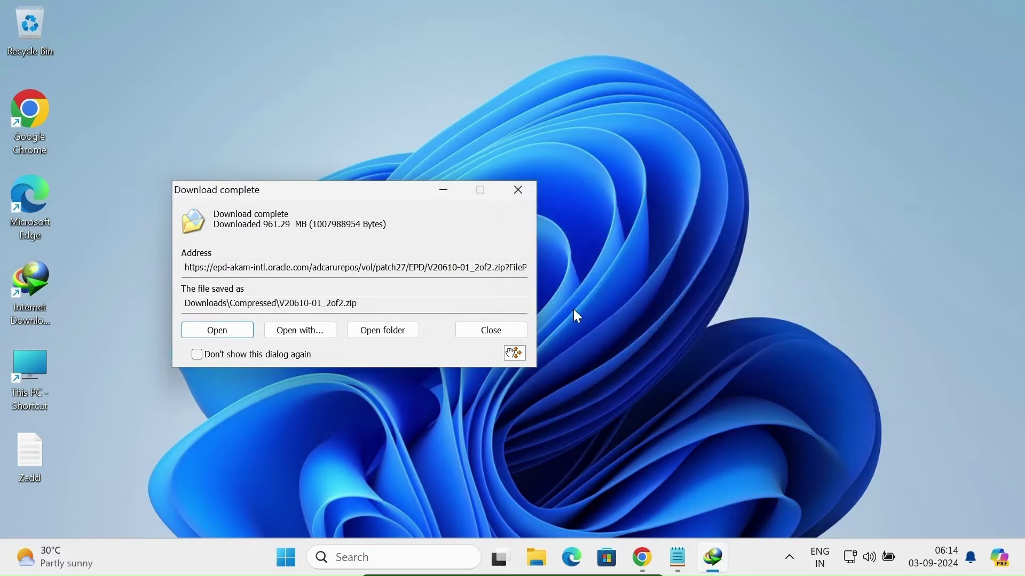
# Extract V20610-01_1of2.zip with WinRAR into its default V20610-01_1of2 folder in Downloads\Compressed.
pyautogui.click(389, 330)
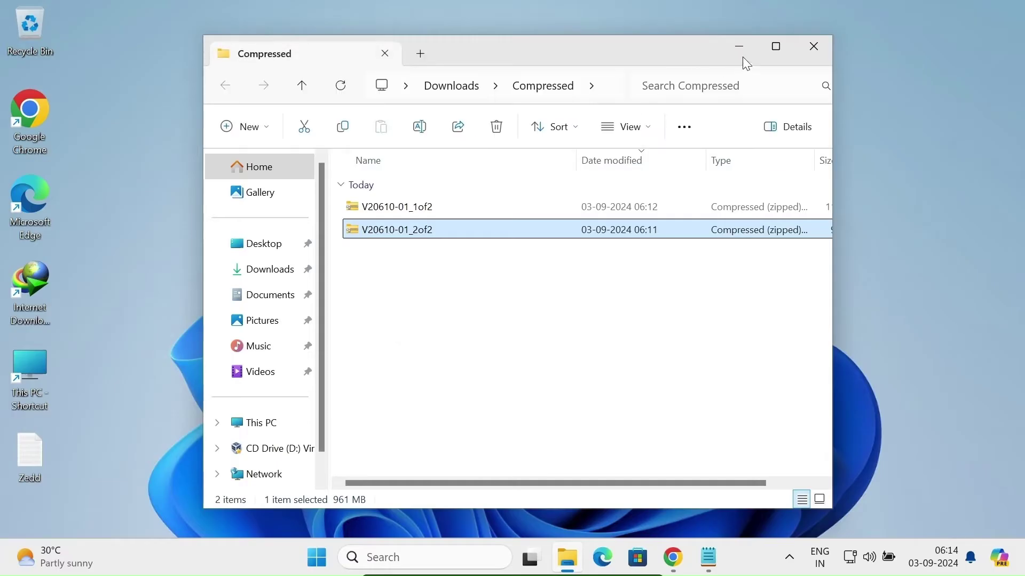
pyautogui.click(400, 213)
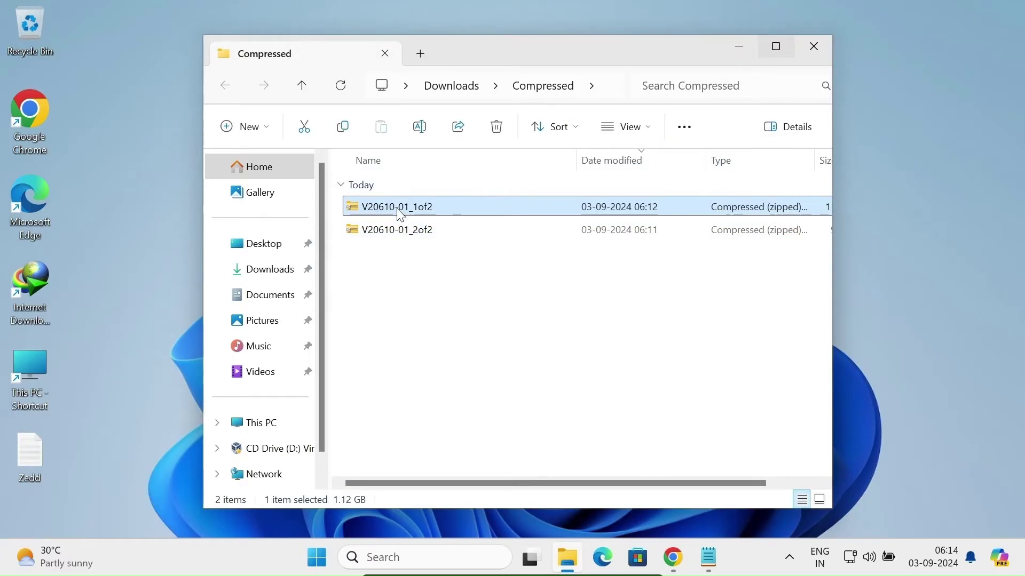
pyautogui.rightClick(400, 213)
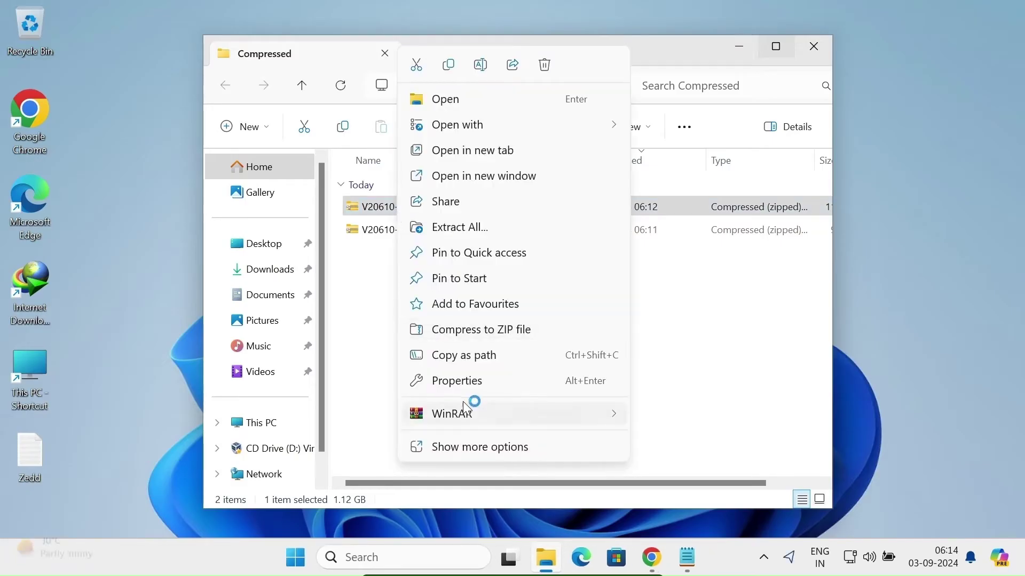
pyautogui.moveTo(493, 408)
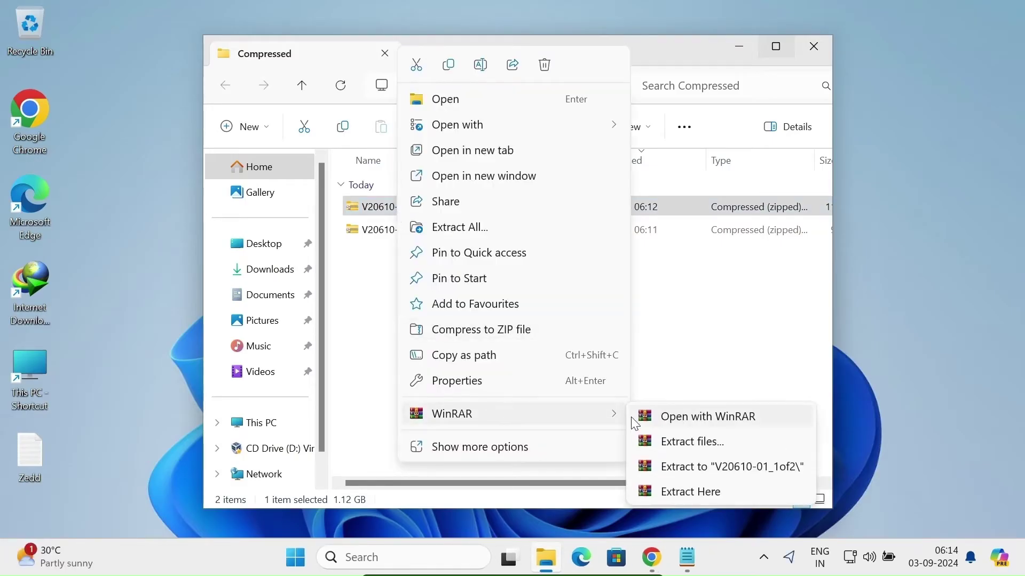
pyautogui.click(667, 448)
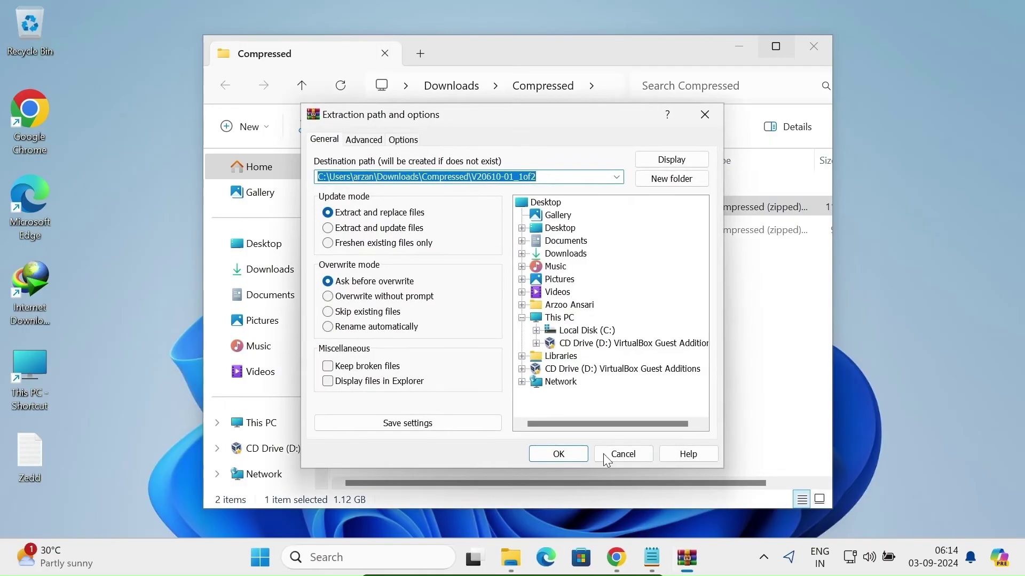
pyautogui.click(550, 459)
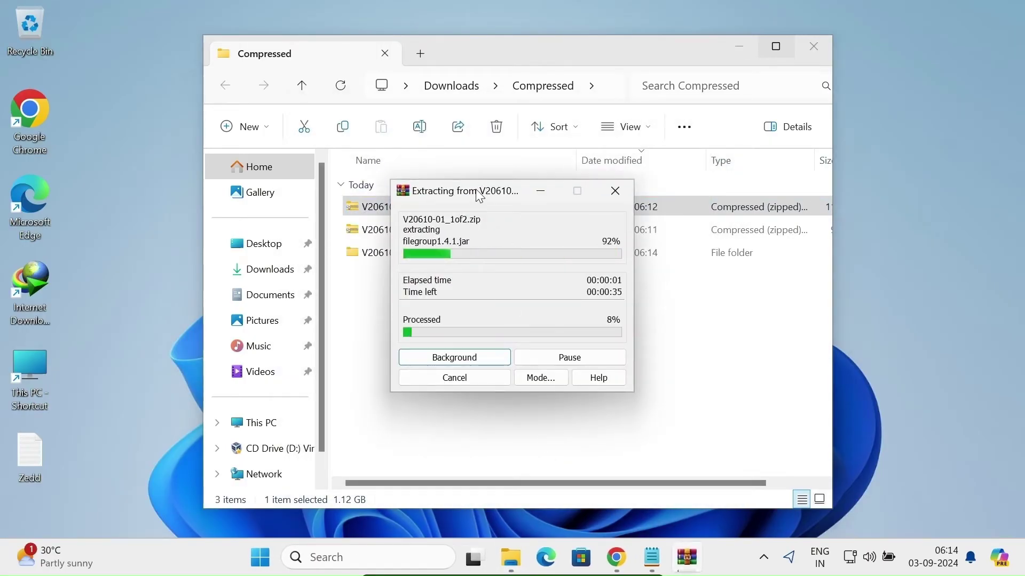
pyautogui.moveTo(479, 196); pyautogui.dragTo(450, 314)
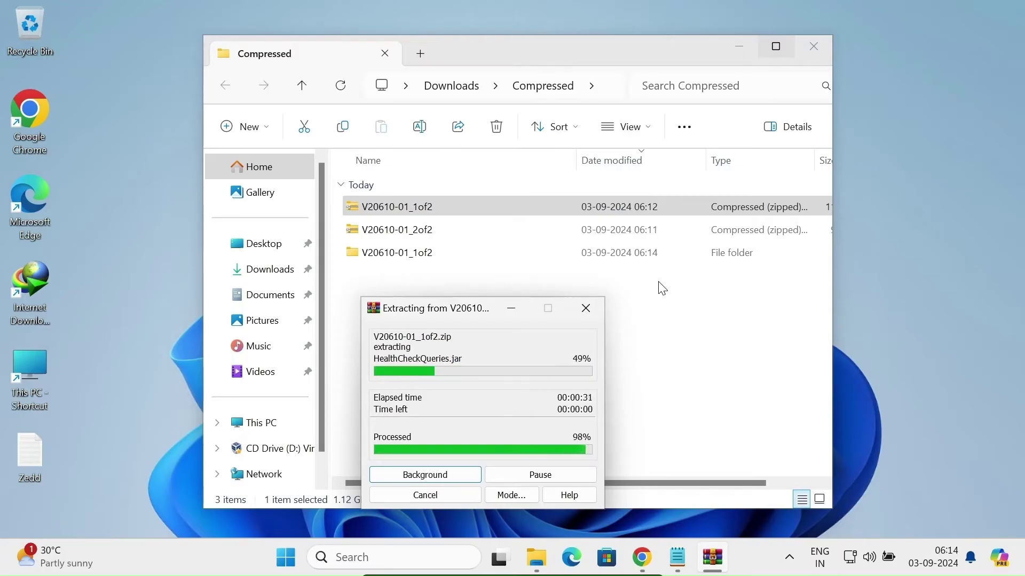
# Extract V20610-01_2of2.zip with WinRAR, changing the destination path to the V20610-01_1of2 folder.
pyautogui.rightClick(407, 236)
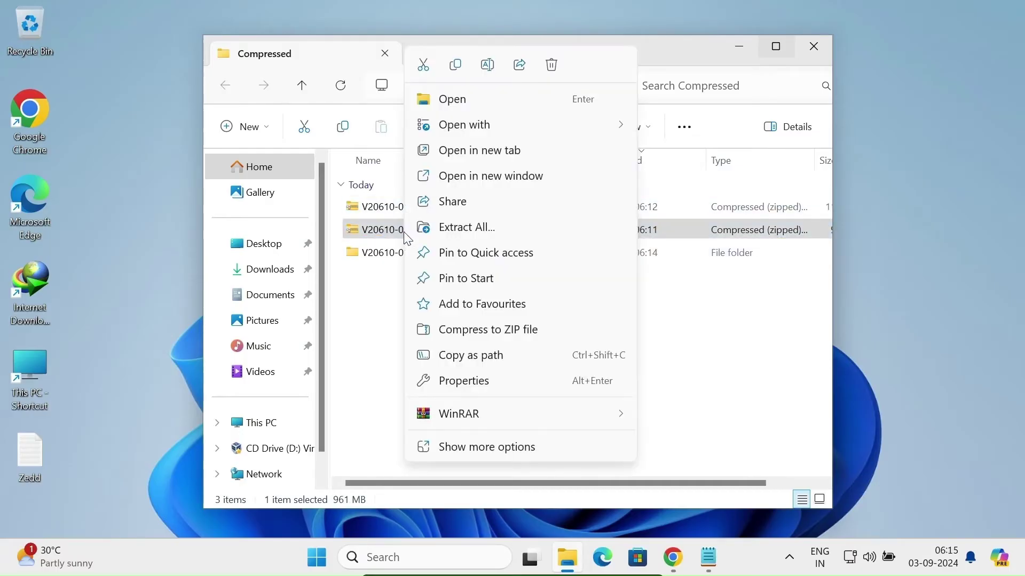
pyautogui.moveTo(475, 411)
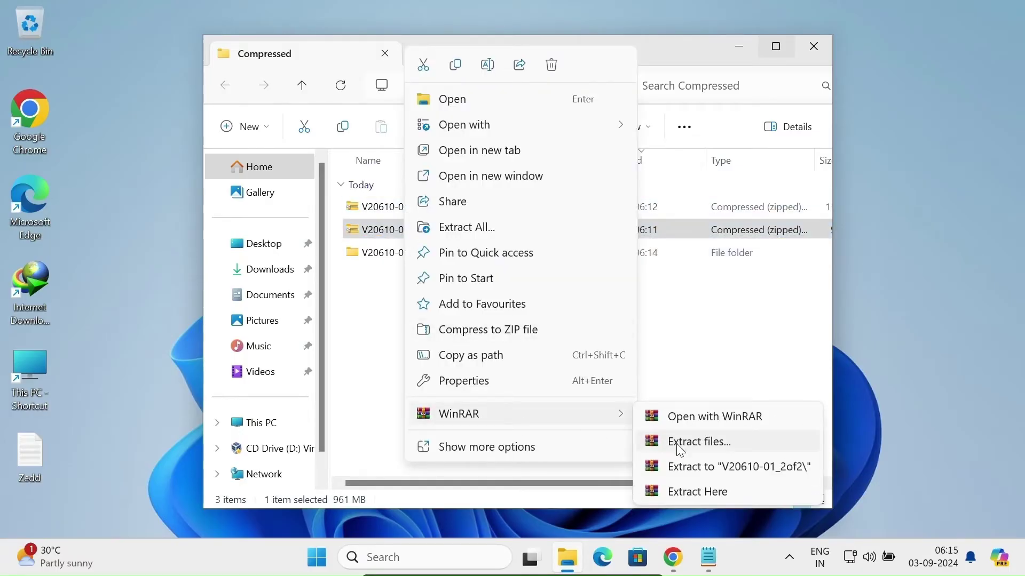
pyautogui.click(677, 443)
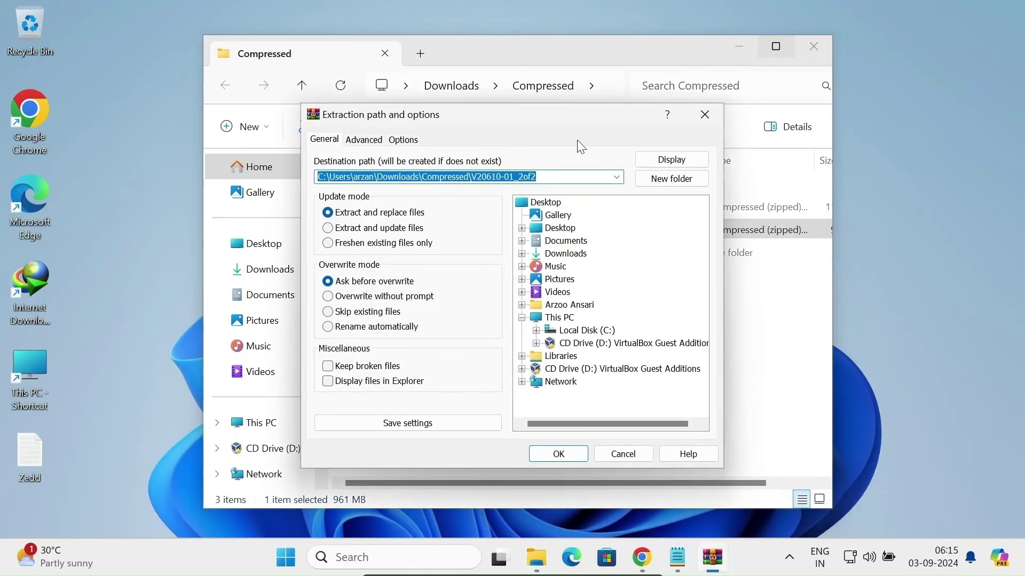
pyautogui.moveTo(539, 127); pyautogui.dragTo(526, 324)
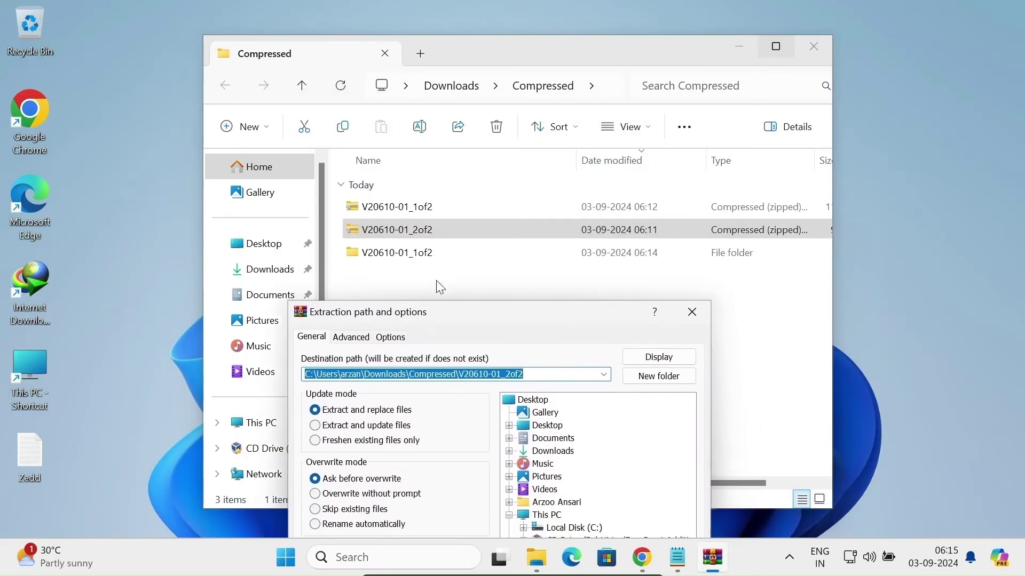
pyautogui.click(511, 376)
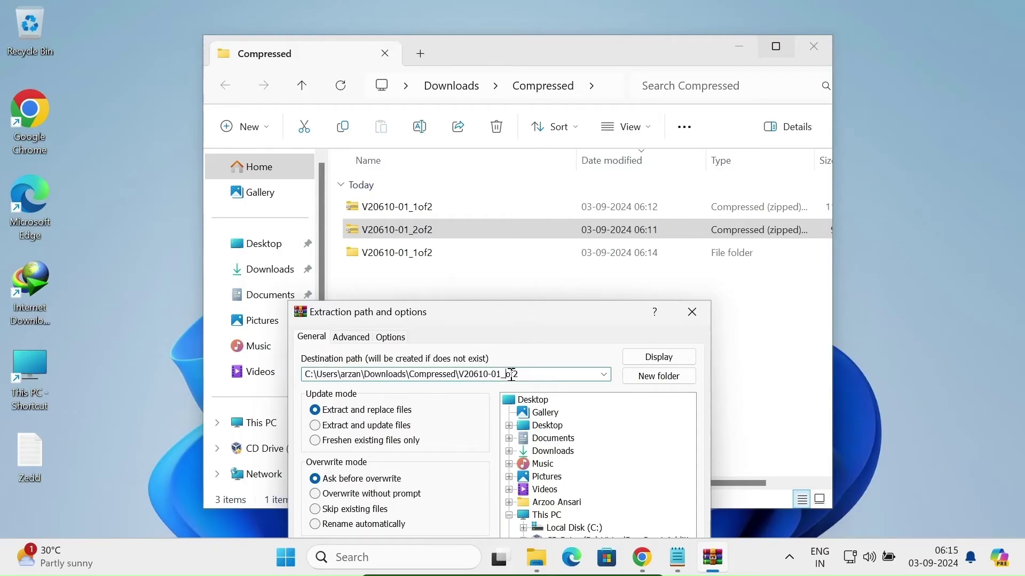
pyautogui.write('1')
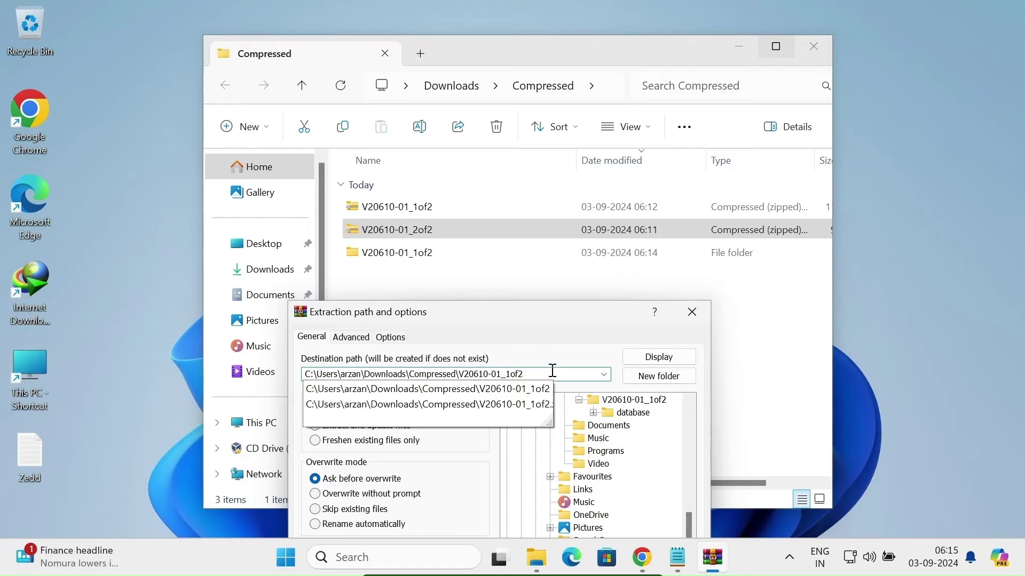
pyautogui.click(579, 308)
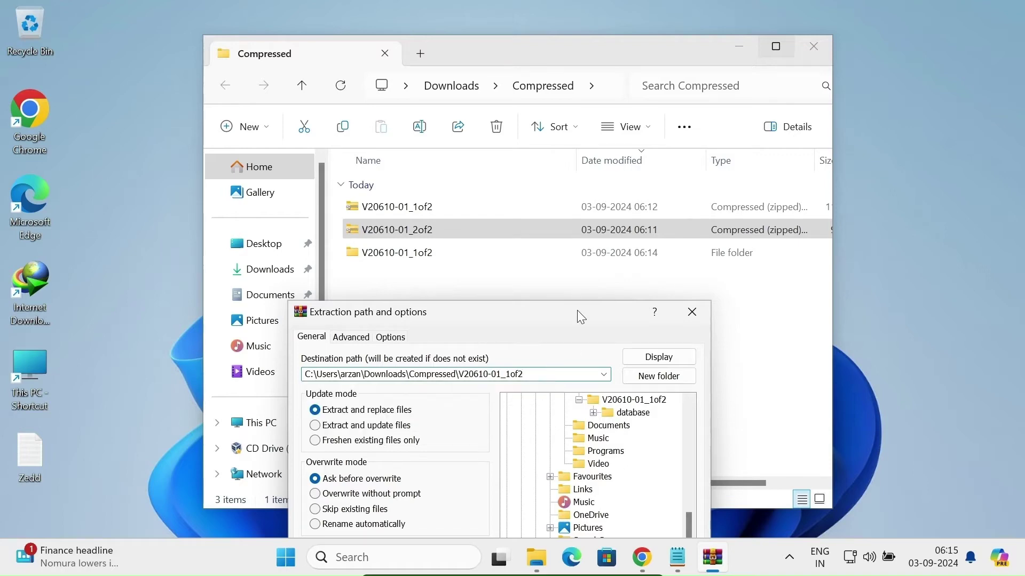
pyautogui.moveTo(536, 316); pyautogui.dragTo(733, 153)
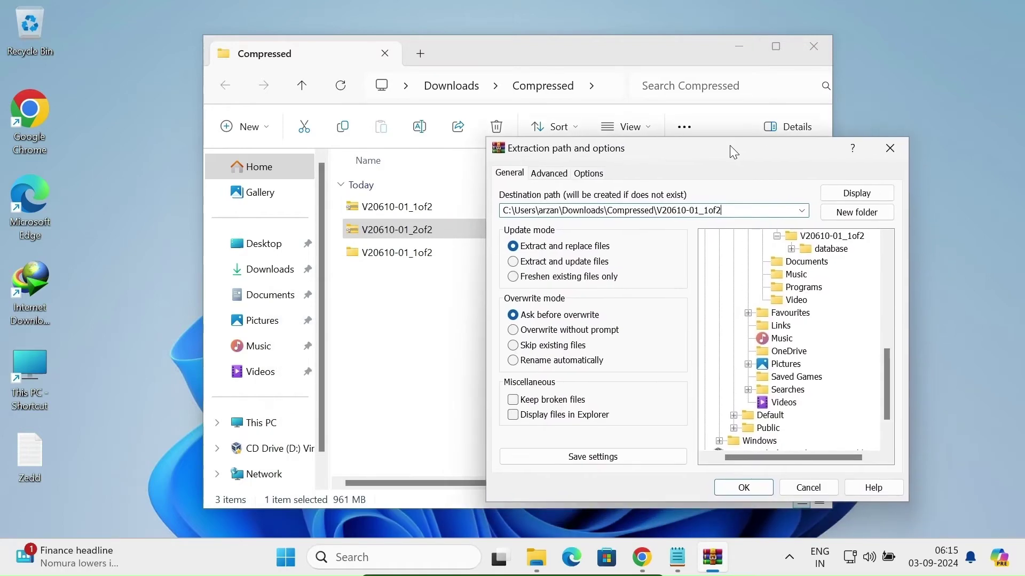
pyautogui.click(743, 487)
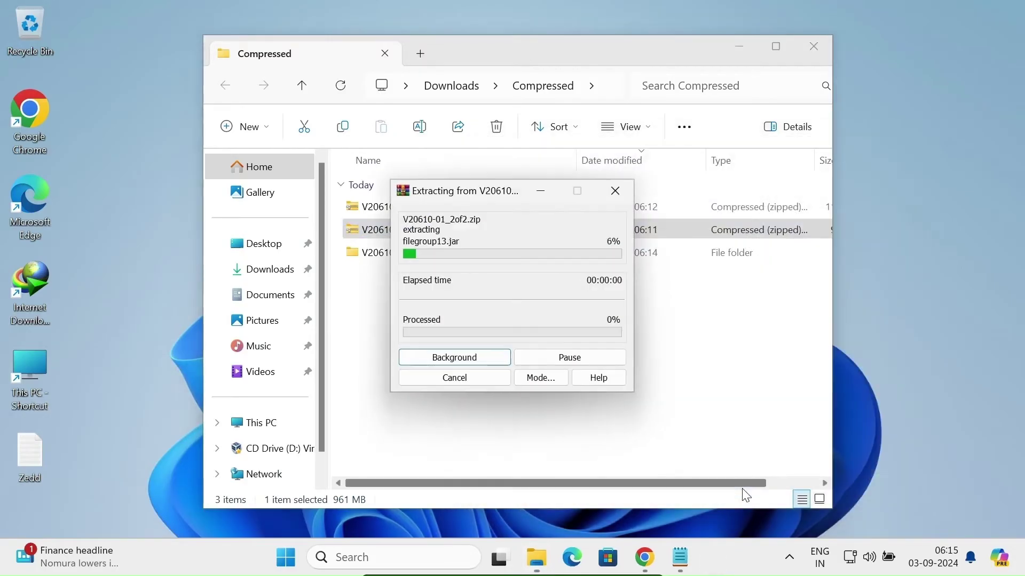
pyautogui.moveTo(507, 197); pyautogui.dragTo(496, 307)
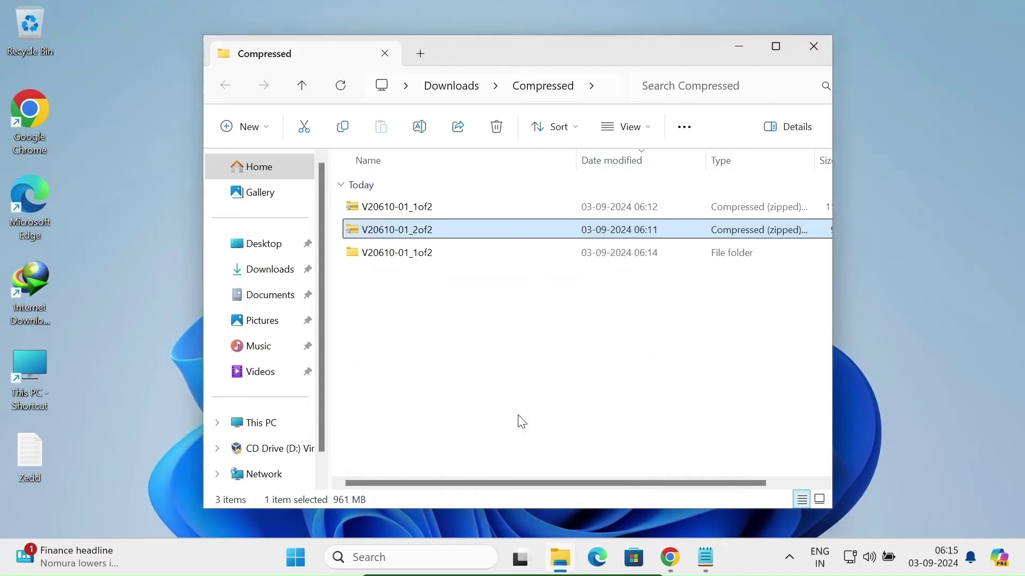
# Run setup from V20610-01_1of2\database, approve the UAC prompt, and minimize File Explorer.
pyautogui.doubleClick(375, 254)
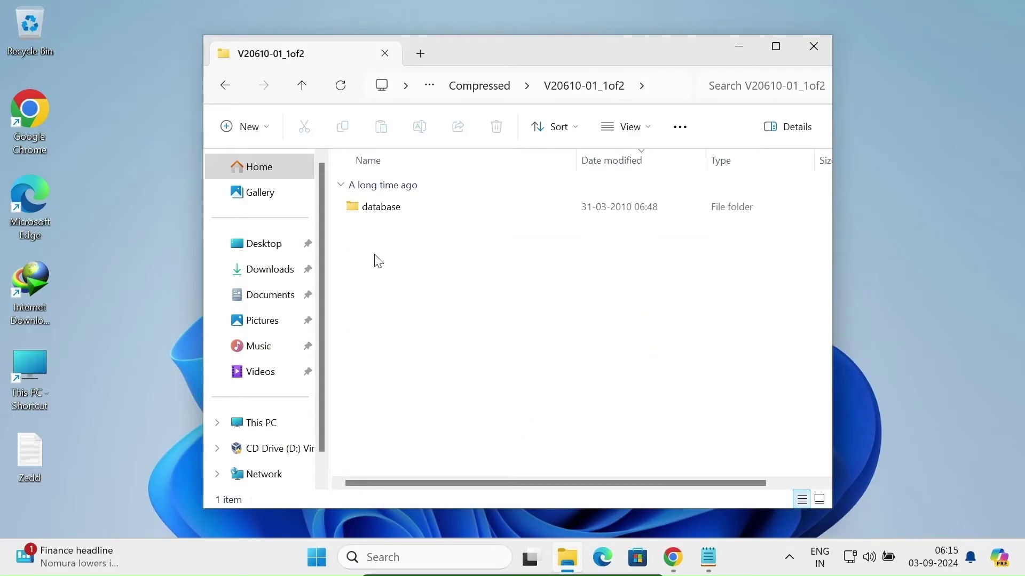
pyautogui.doubleClick(373, 211)
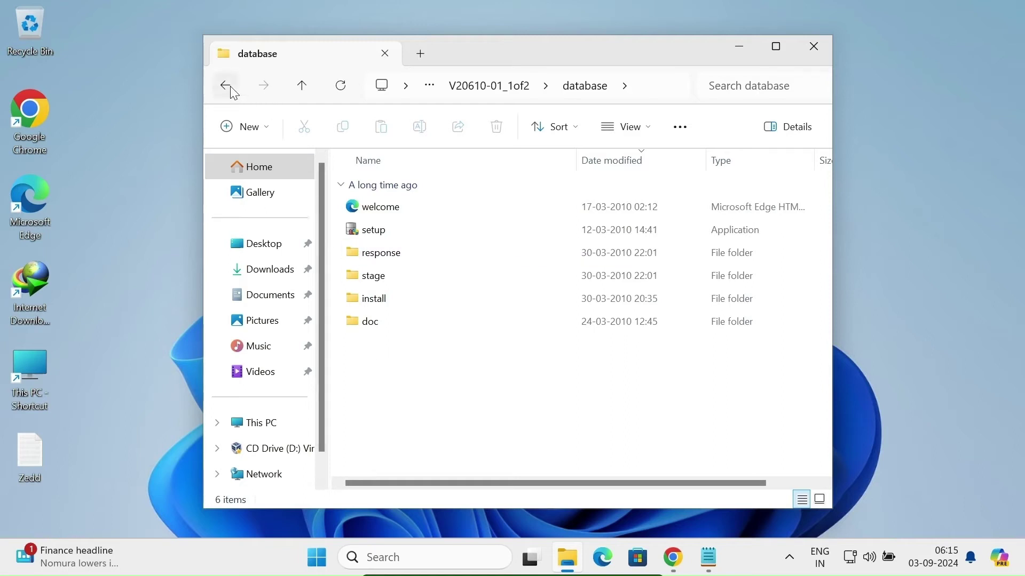
pyautogui.doubleClick(373, 234)
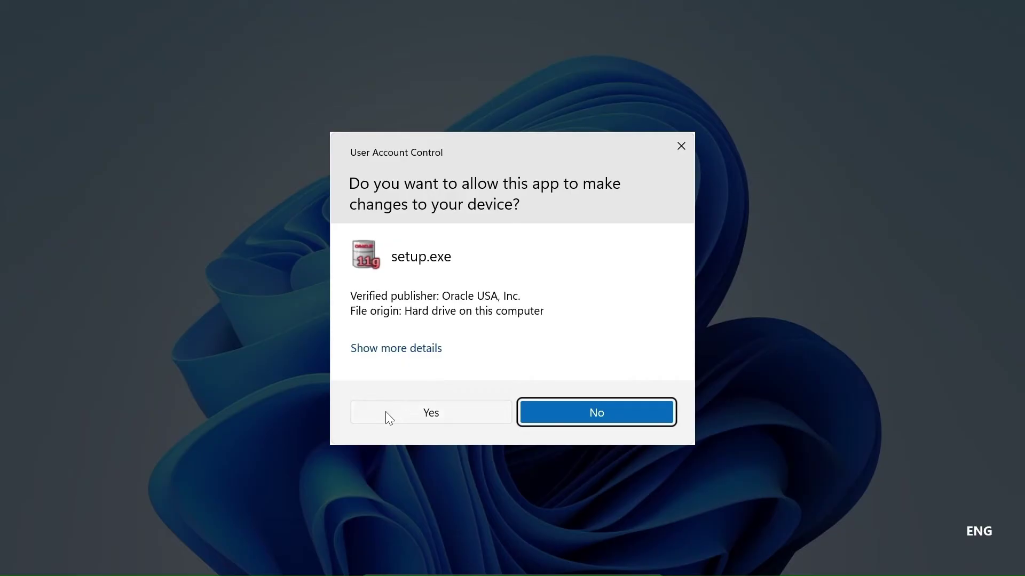
pyautogui.click(386, 412)
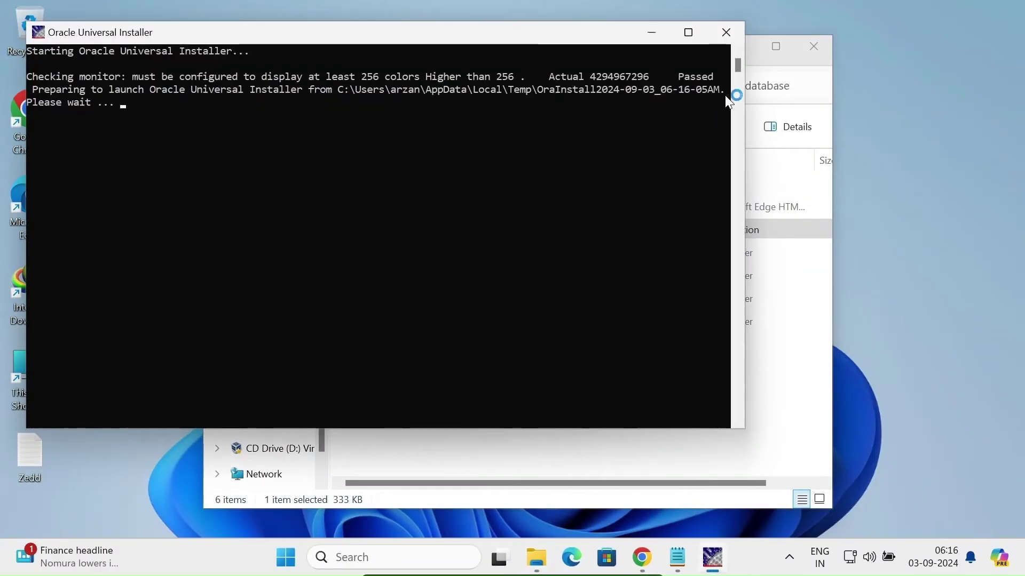
pyautogui.click(762, 62)
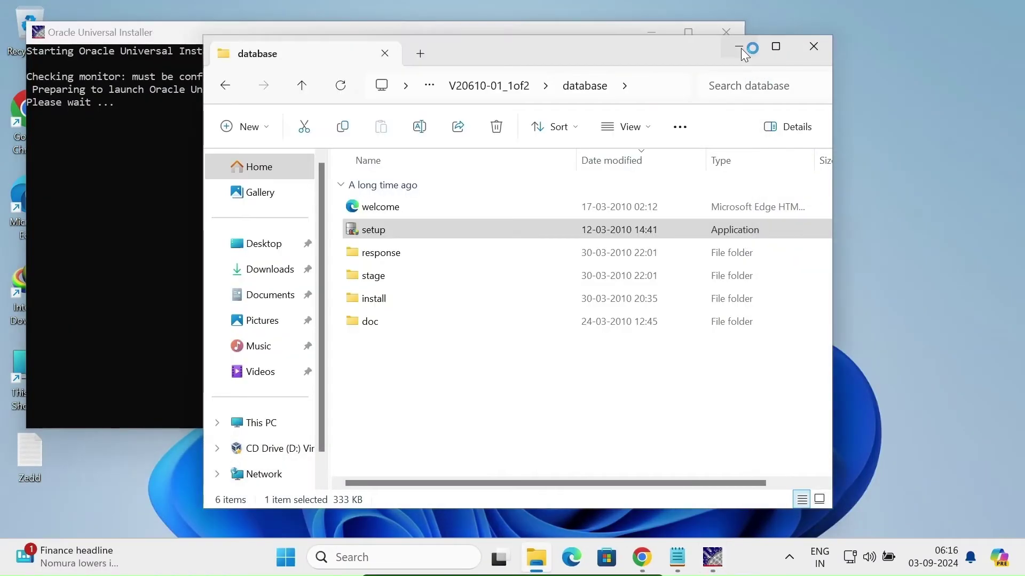
pyautogui.click(741, 48)
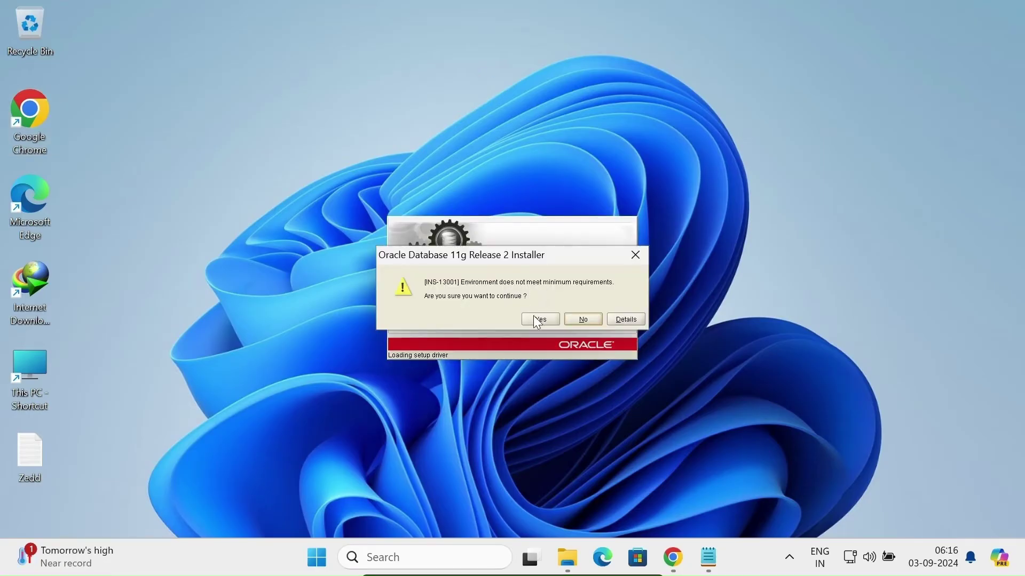
# Override the requirements warning, skip security updates without email, and keep create-and-configure with Desktop Class.
pyautogui.click(536, 319)
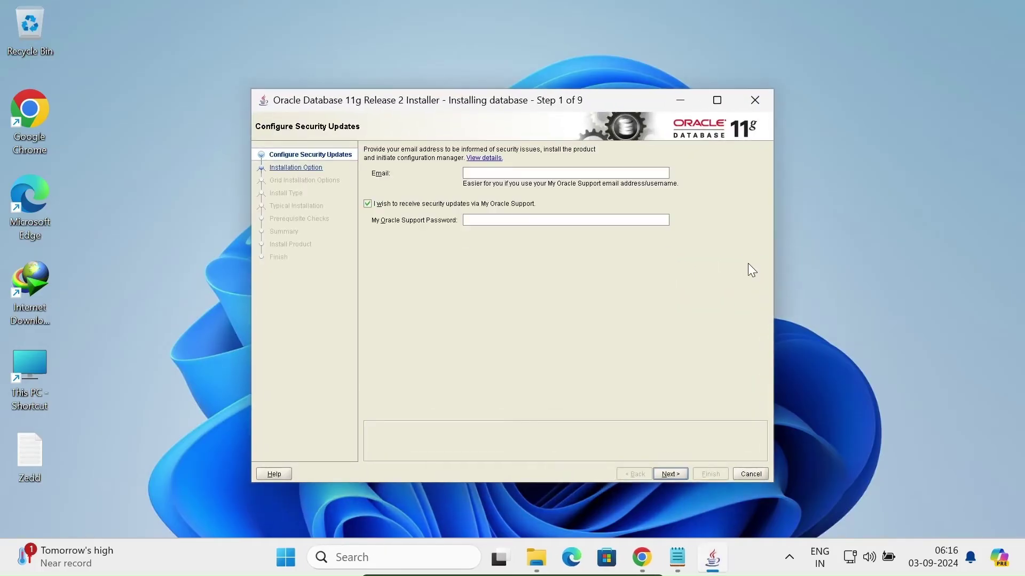
pyautogui.click(392, 206)
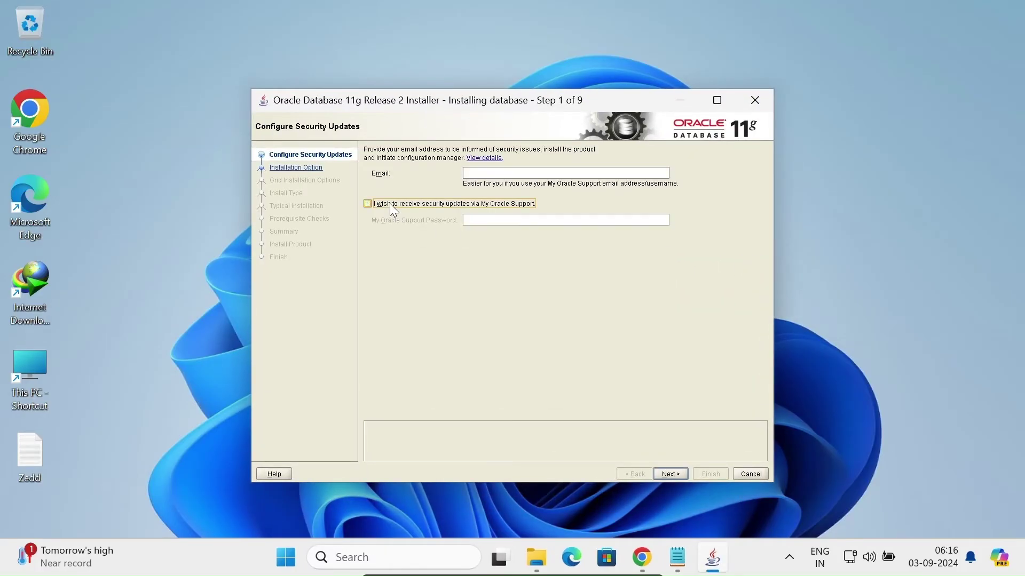
pyautogui.click(670, 473)
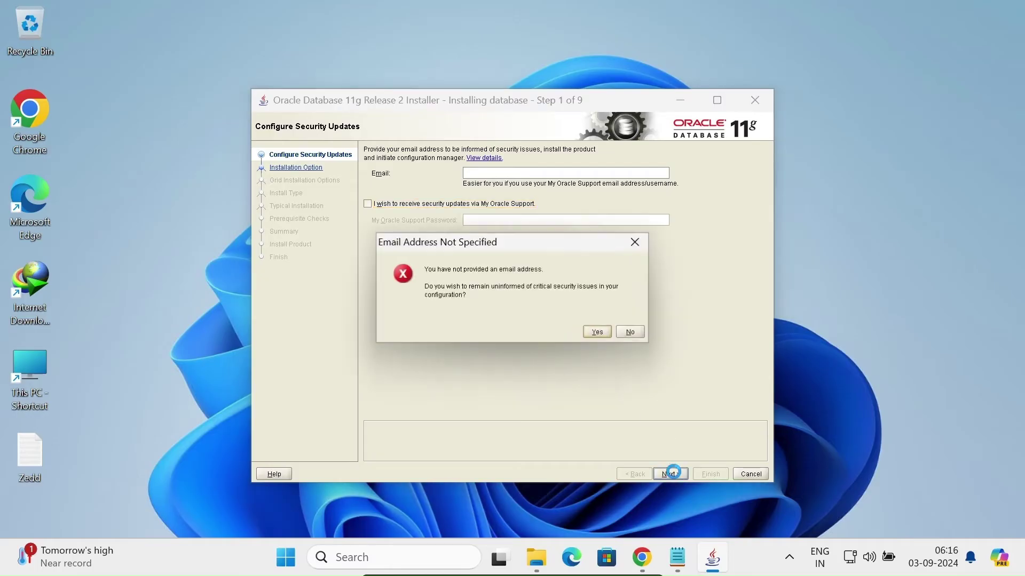
pyautogui.click(596, 333)
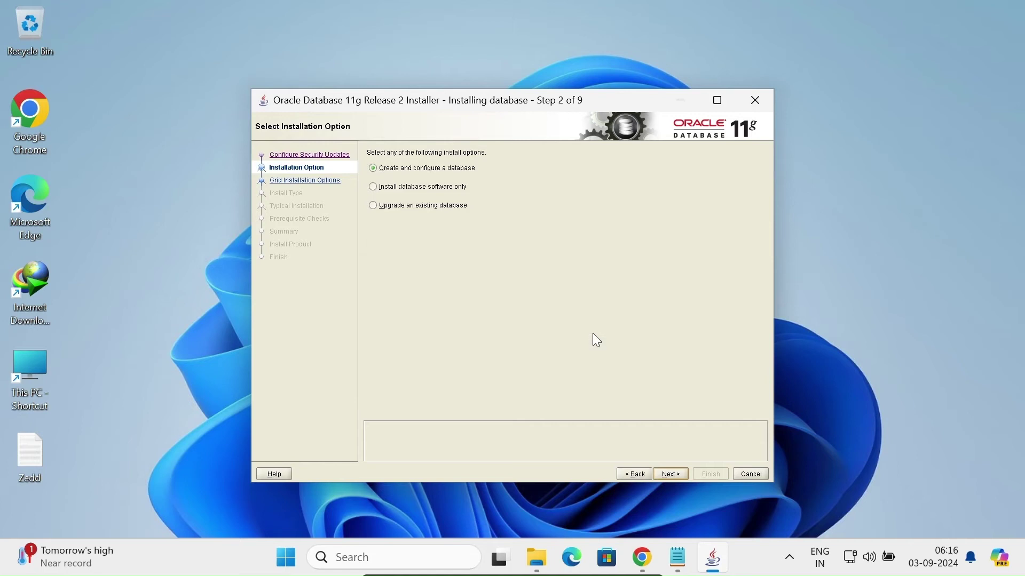
pyautogui.click(671, 473)
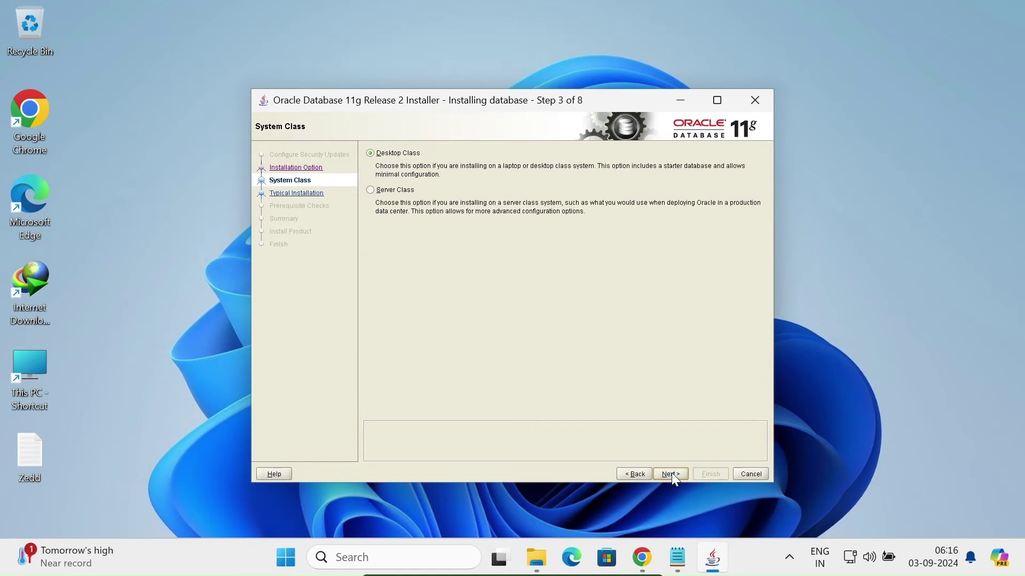
pyautogui.click(671, 474)
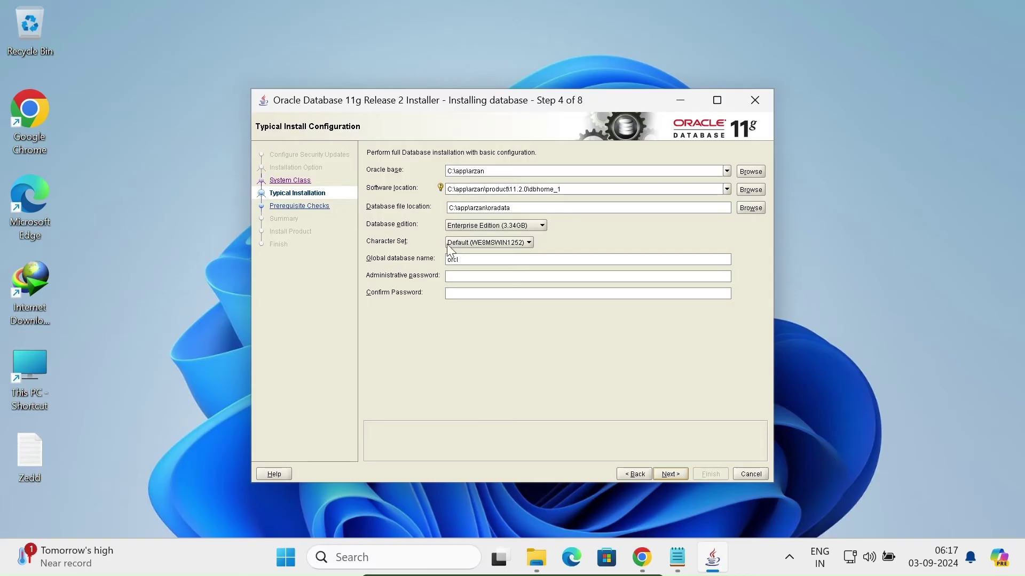
# Enter and confirm the administrative password for orcl, then accept the INS-30011 password warning.
pyautogui.click(467, 275)
pyautogui.write('*')
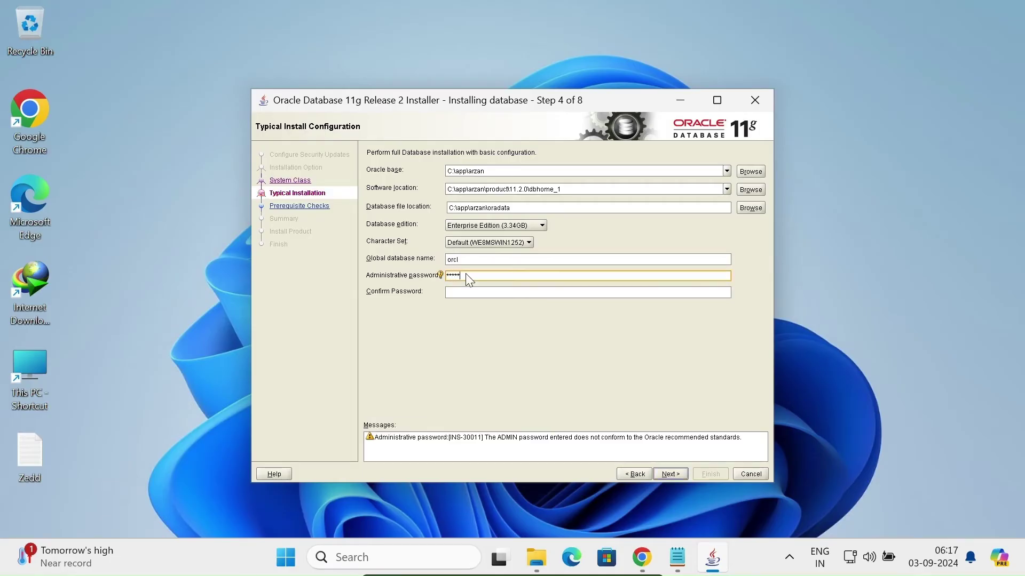
pyautogui.write('****')
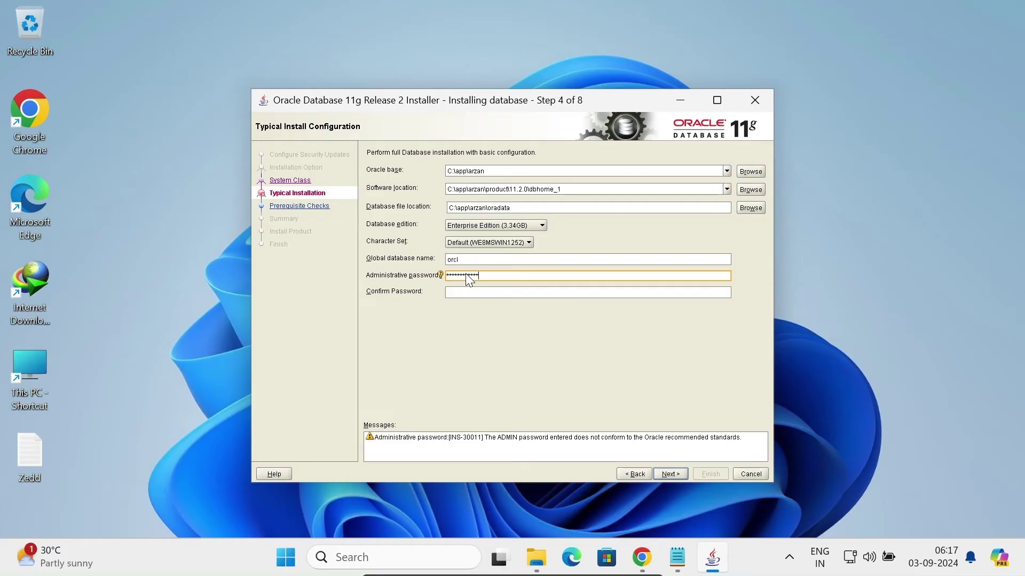
pyautogui.press('Tab')
pyautogui.write('**')
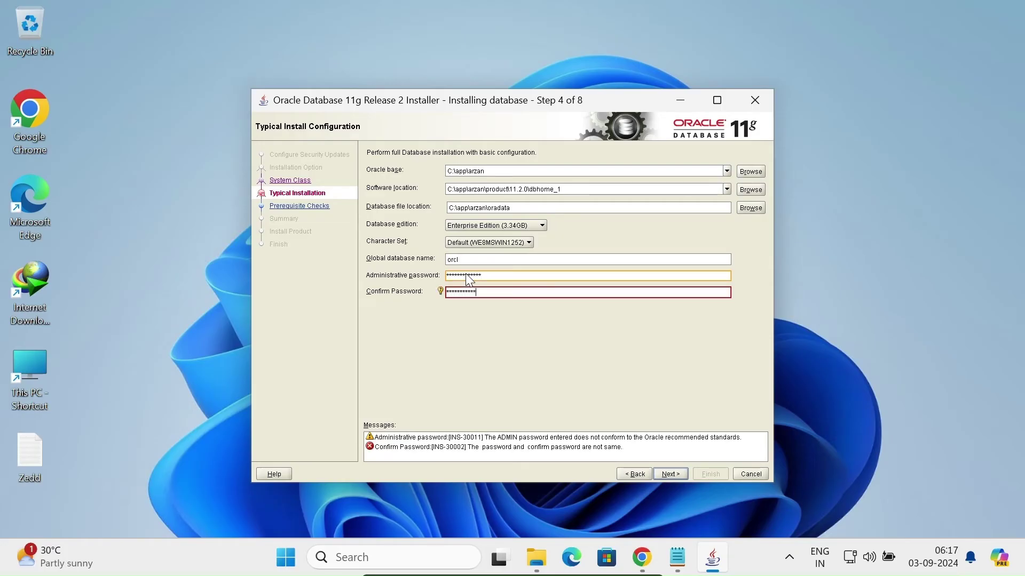
pyautogui.write('***********')
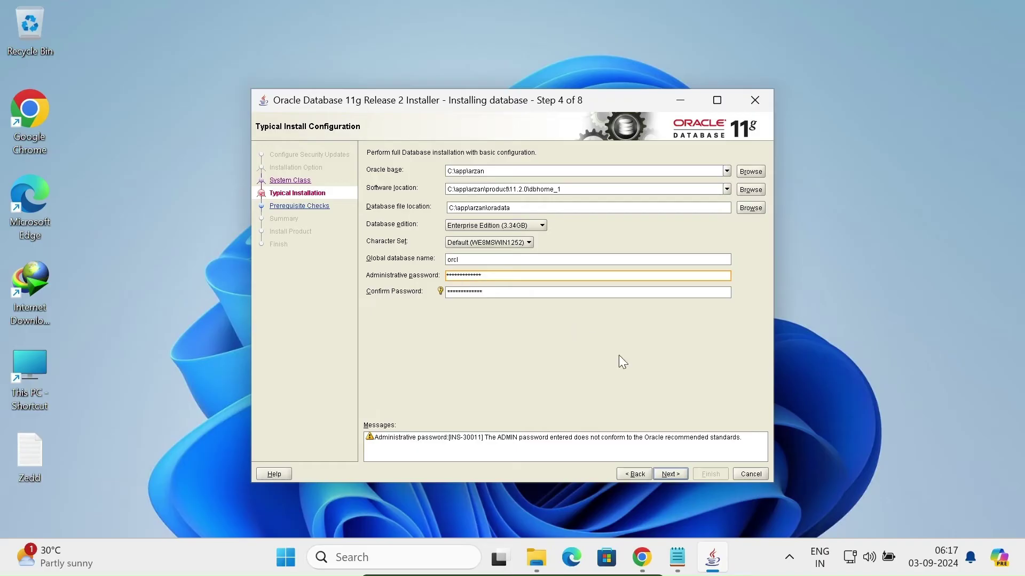
pyautogui.click(670, 474)
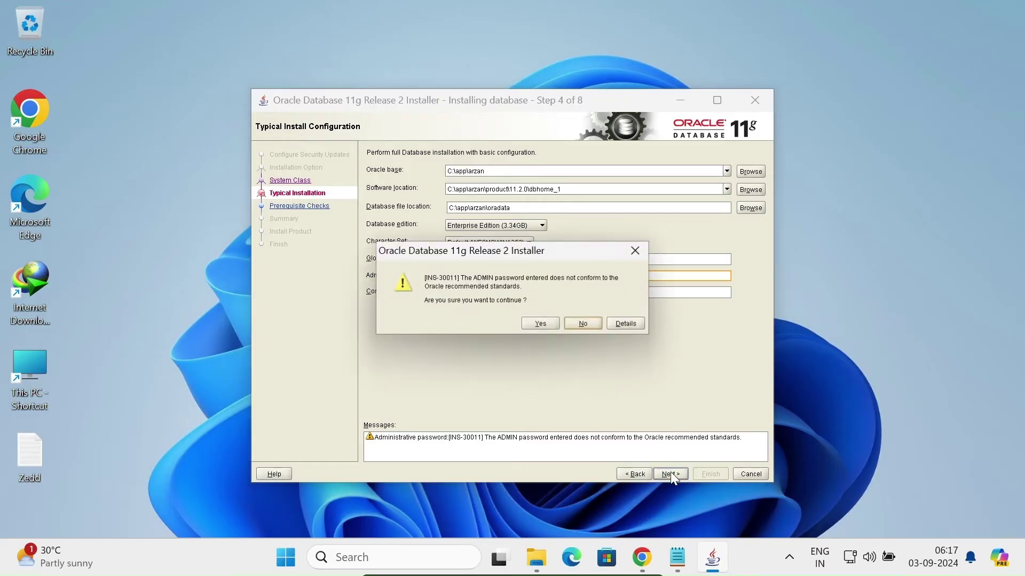
pyautogui.click(541, 323)
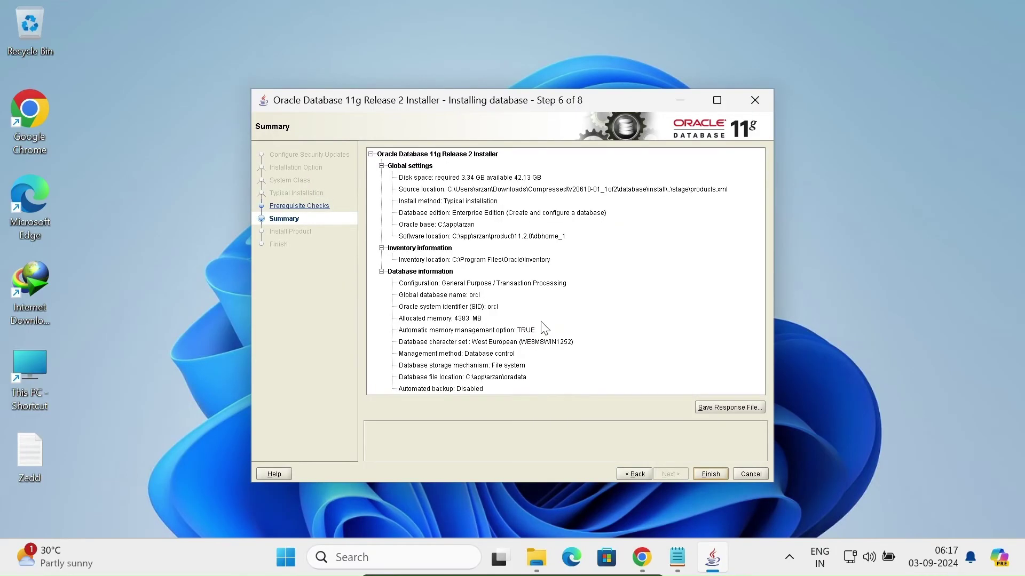
# Start the installation from the Summary page and grant the blocked program network access.
pyautogui.click(707, 474)
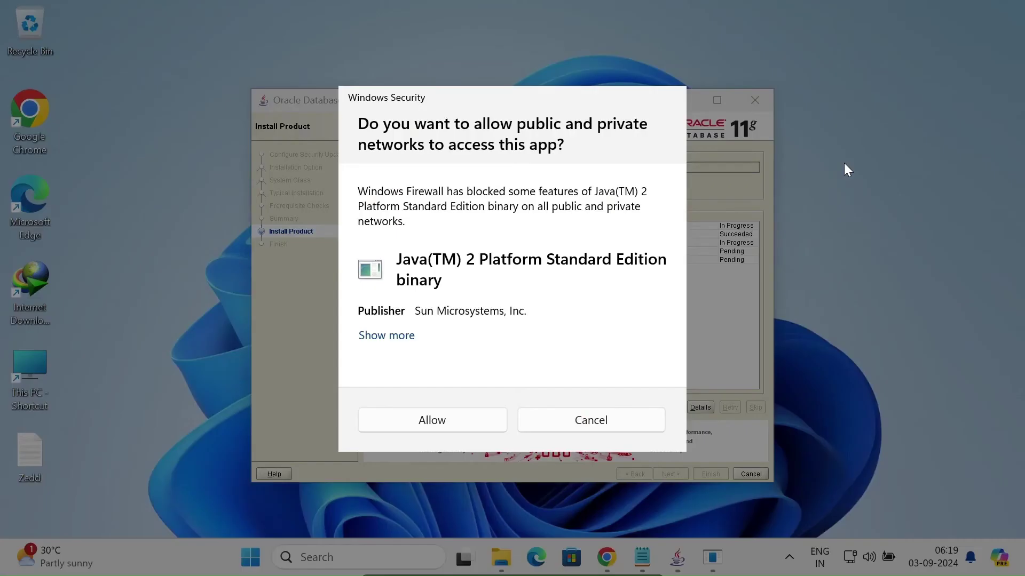
pyautogui.click(441, 422)
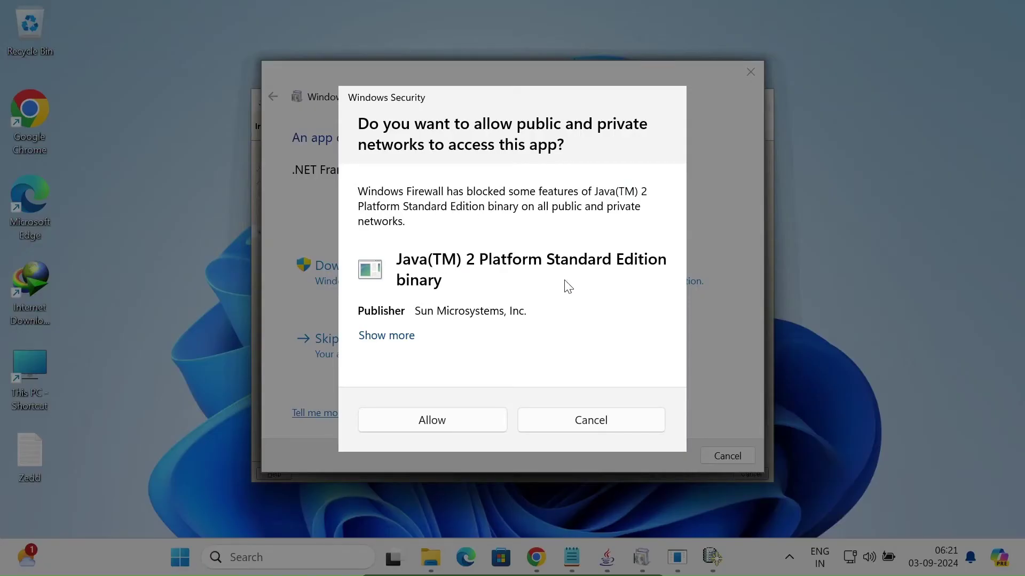
# Allow the Java binary through the firewall, install .NET Framework 3.5, and bring Database Configuration Assistant forward.
pyautogui.click(430, 419)
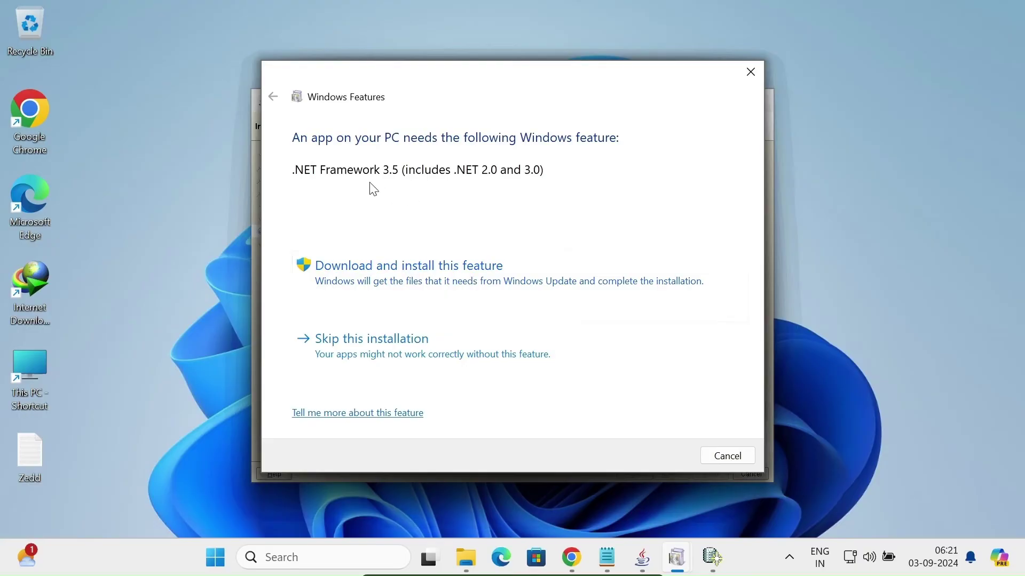
pyautogui.click(410, 266)
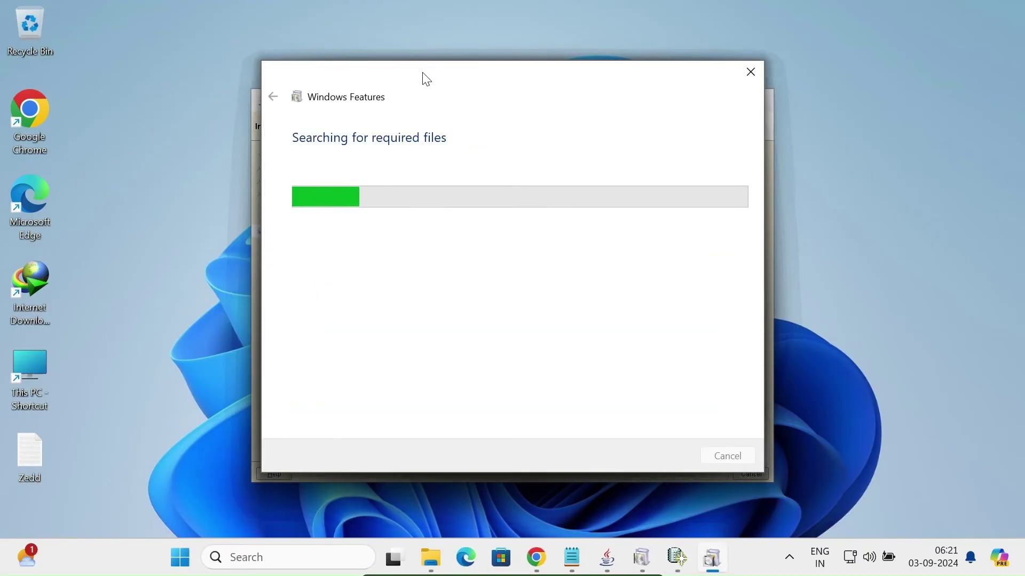
pyautogui.moveTo(428, 76); pyautogui.dragTo(706, 66)
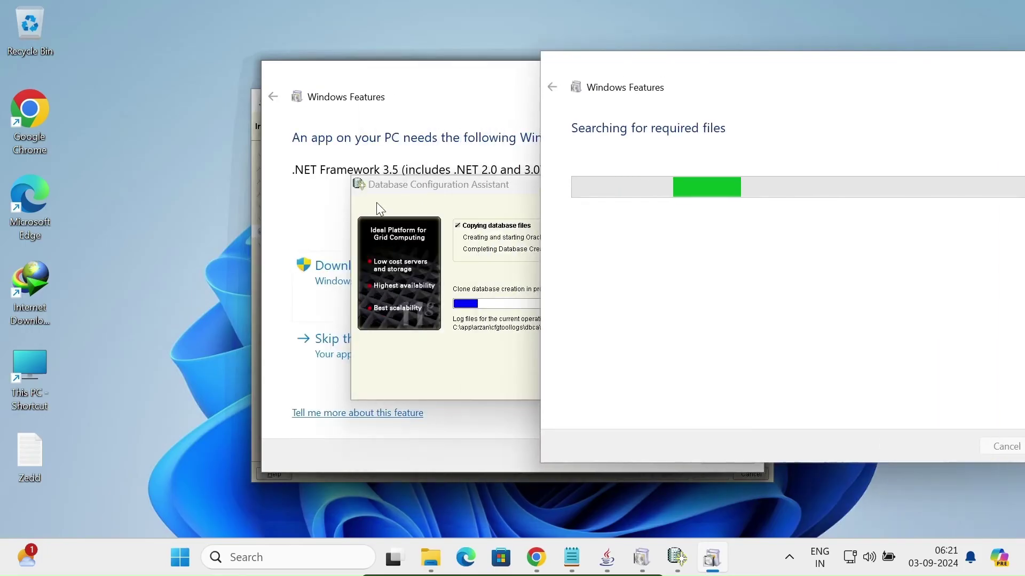
pyautogui.click(451, 187)
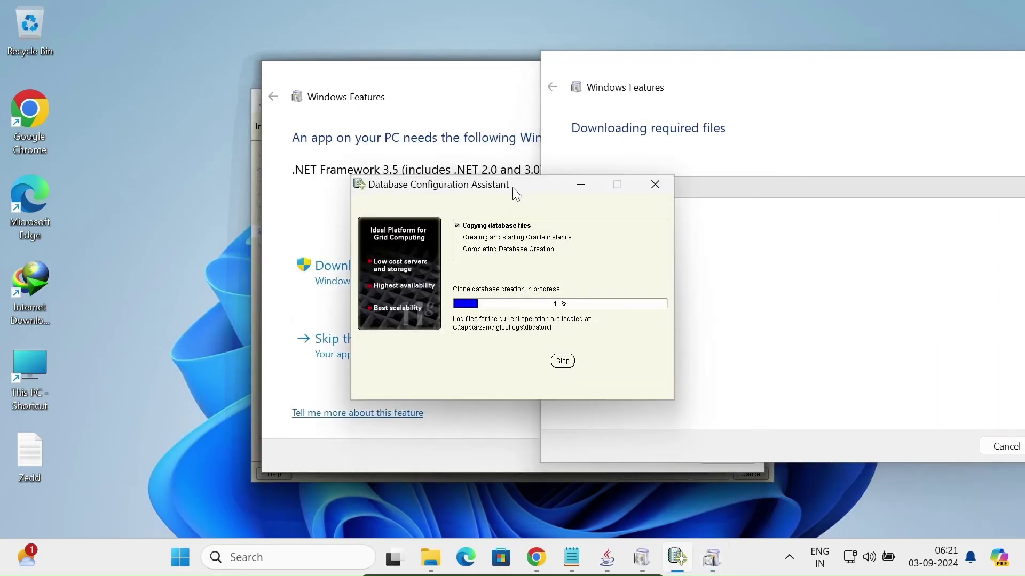
pyautogui.moveTo(512, 187); pyautogui.dragTo(362, 156)
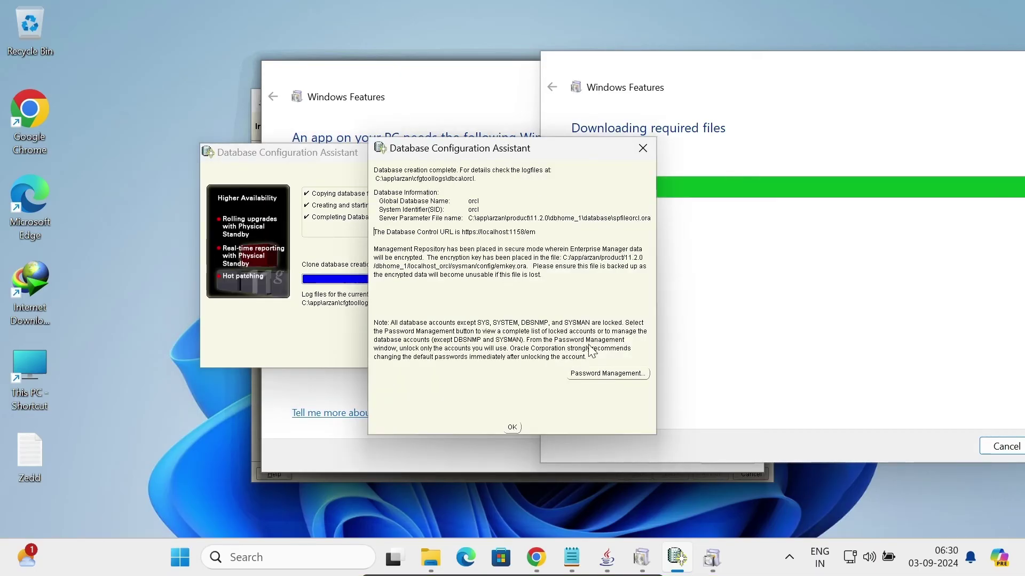
# In Password Management, enter and confirm a new password for SYSTEM.
pyautogui.click(595, 375)
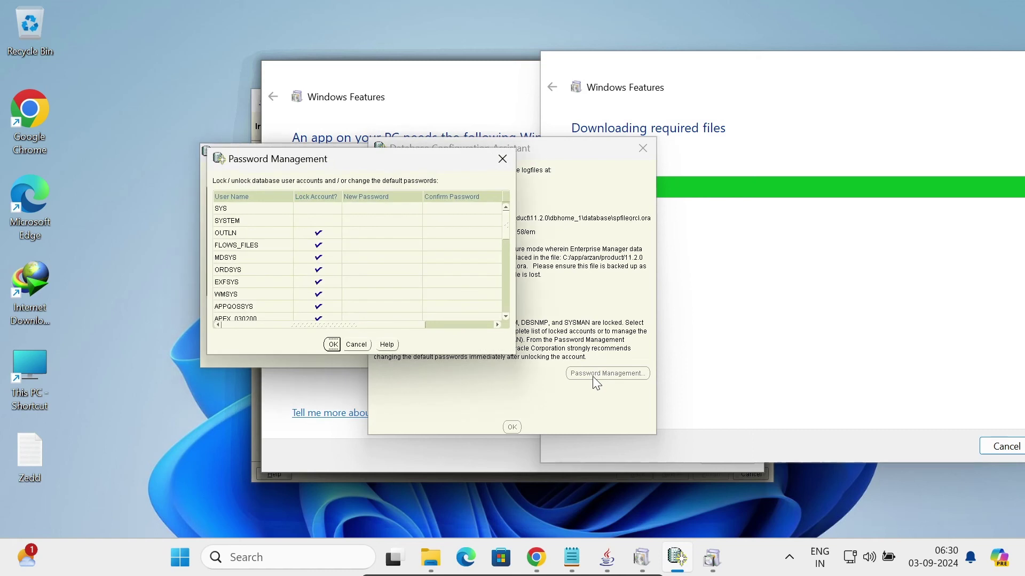
pyautogui.click(352, 222)
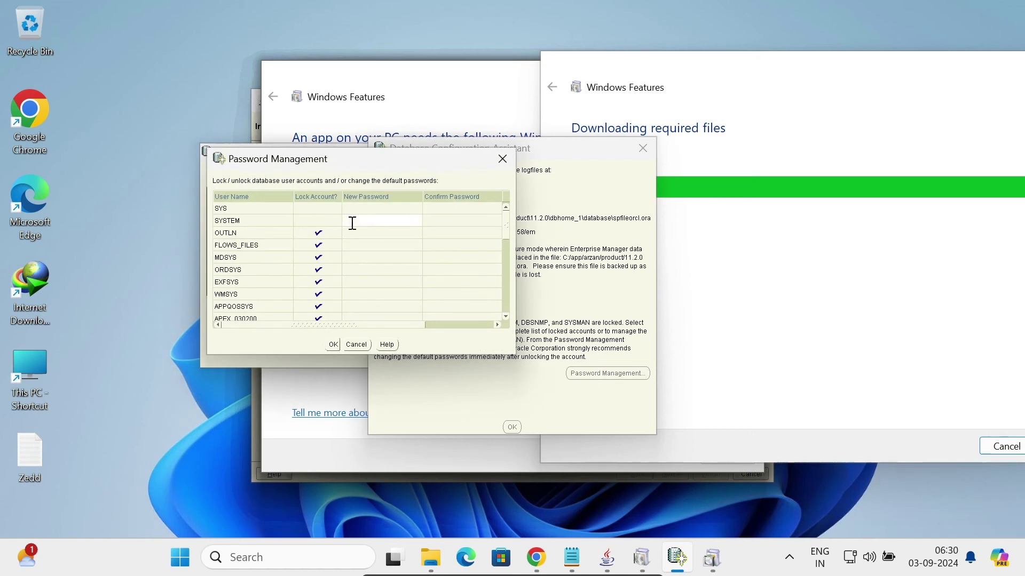
pyautogui.write('******')
pyautogui.click(440, 219)
pyautogui.write('***')
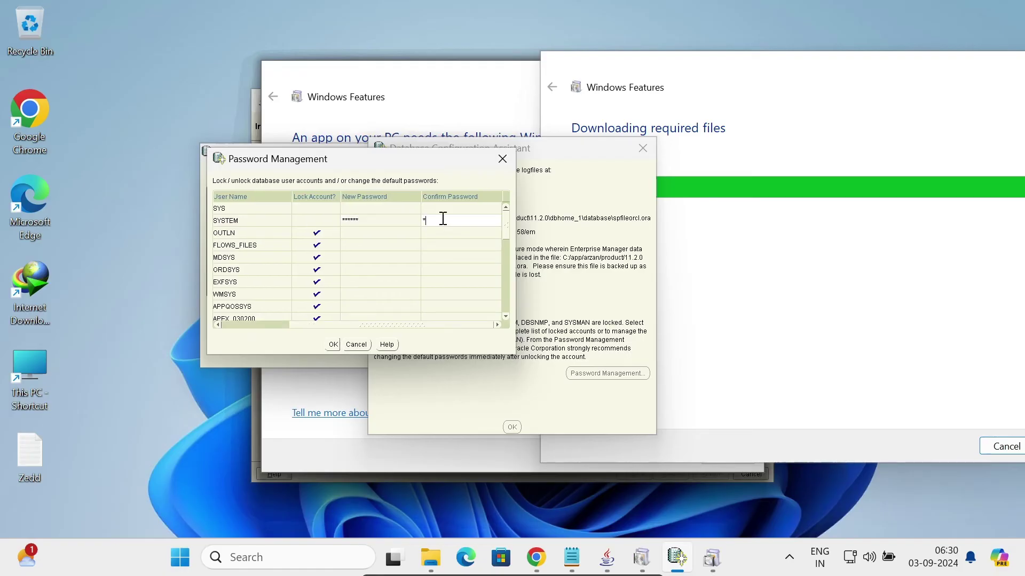
pyautogui.write('***')
pyautogui.scroll(-3, 509, 316)
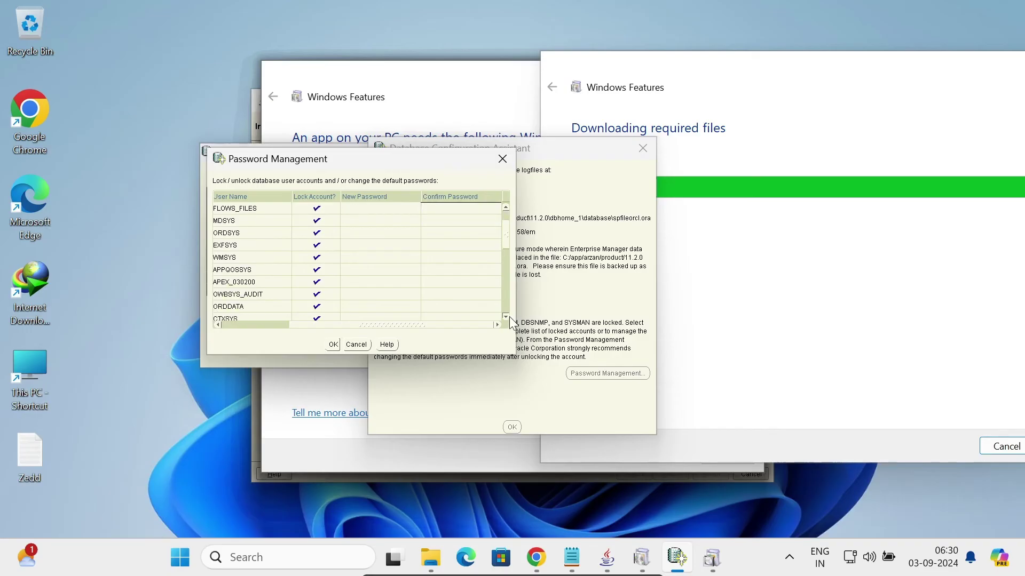
pyautogui.scroll(-3, 509, 315)
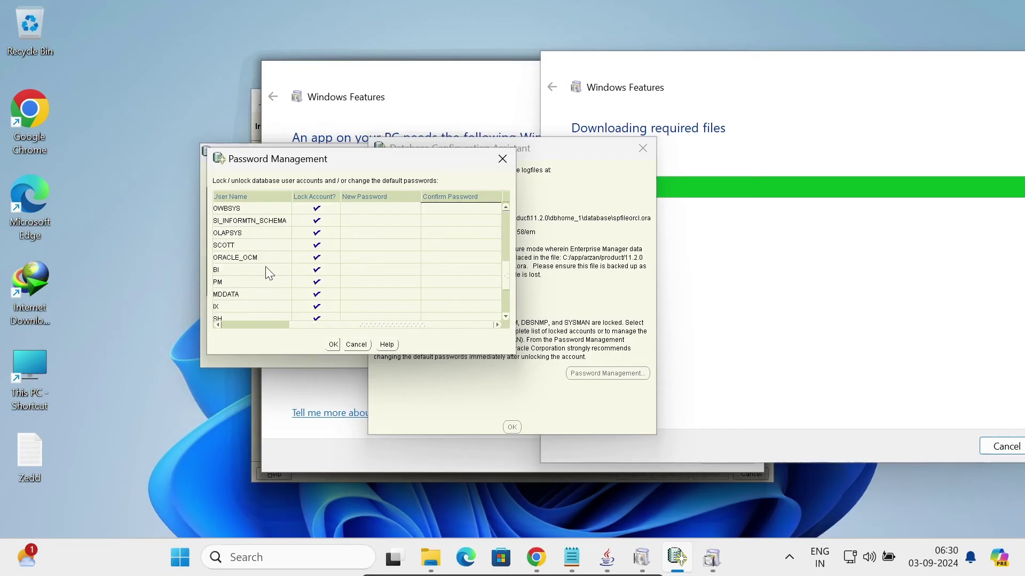
# Unlock the SCOTT account and enter and confirm its new password.
pyautogui.click(317, 246)
pyautogui.click(353, 244)
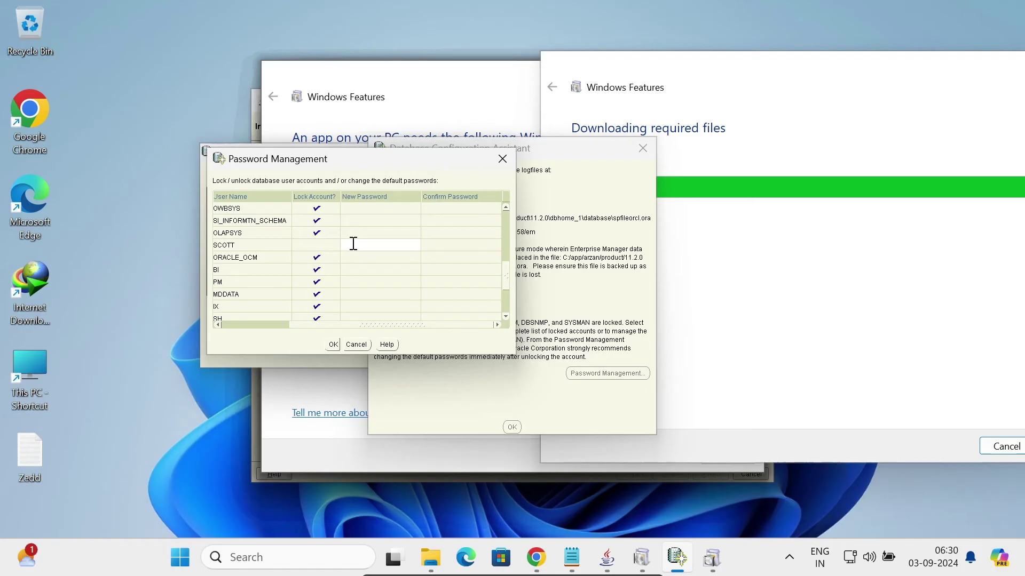
pyautogui.write('tiger')
pyautogui.click(442, 248)
pyautogui.write('t')
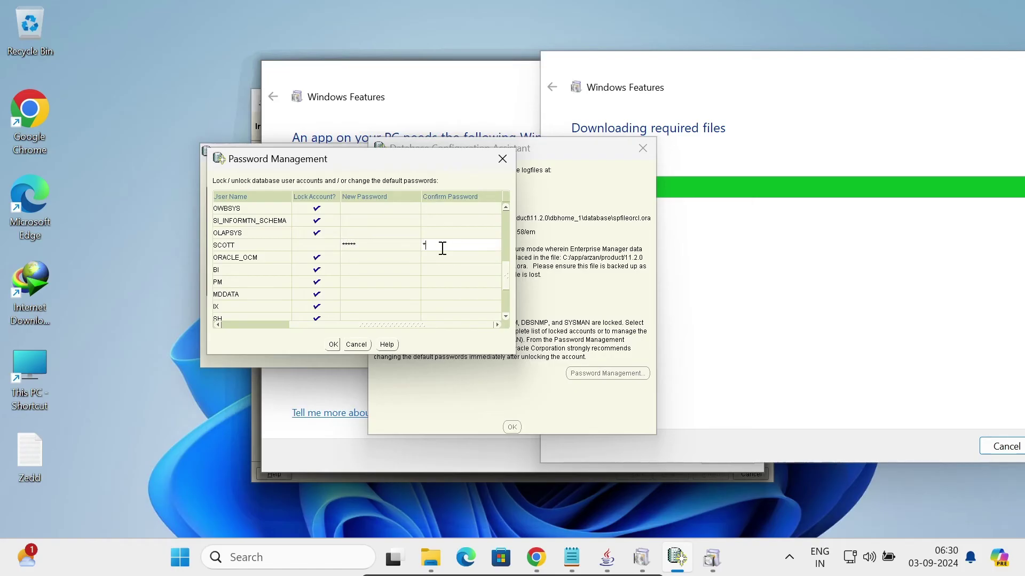
pyautogui.write('iger')
pyautogui.click(504, 316)
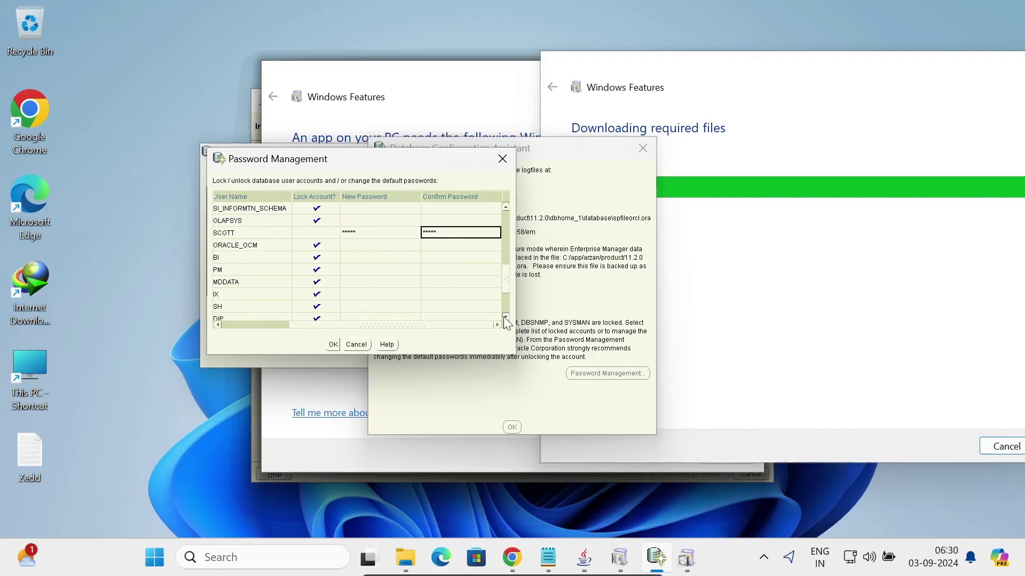
pyautogui.click(504, 316)
pyautogui.click(504, 316)
pyautogui.click(504, 316)
pyautogui.click(504, 316)
pyautogui.click(504, 316)
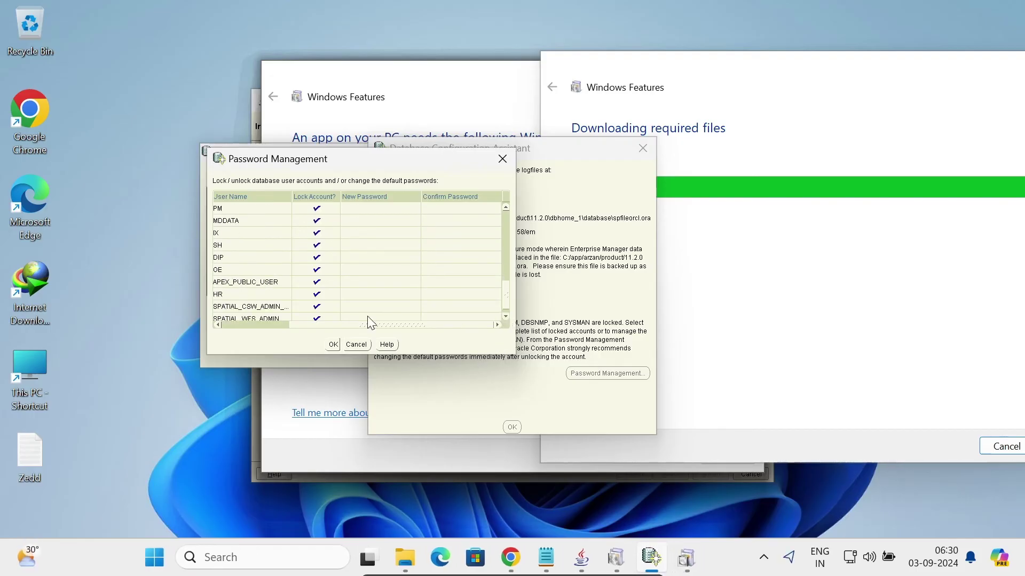
# Unlock HR with a new confirmed password, apply the changes, and accept the weak-password warning.
pyautogui.click(317, 294)
pyautogui.click(349, 294)
pyautogui.write('hr')
pyautogui.click(434, 299)
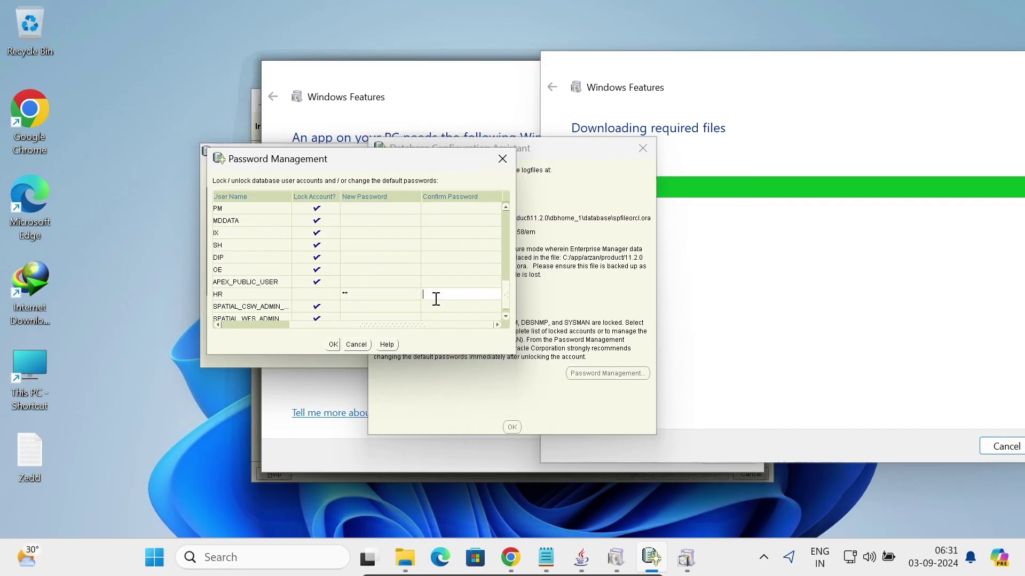
pyautogui.write('hr')
pyautogui.click(332, 344)
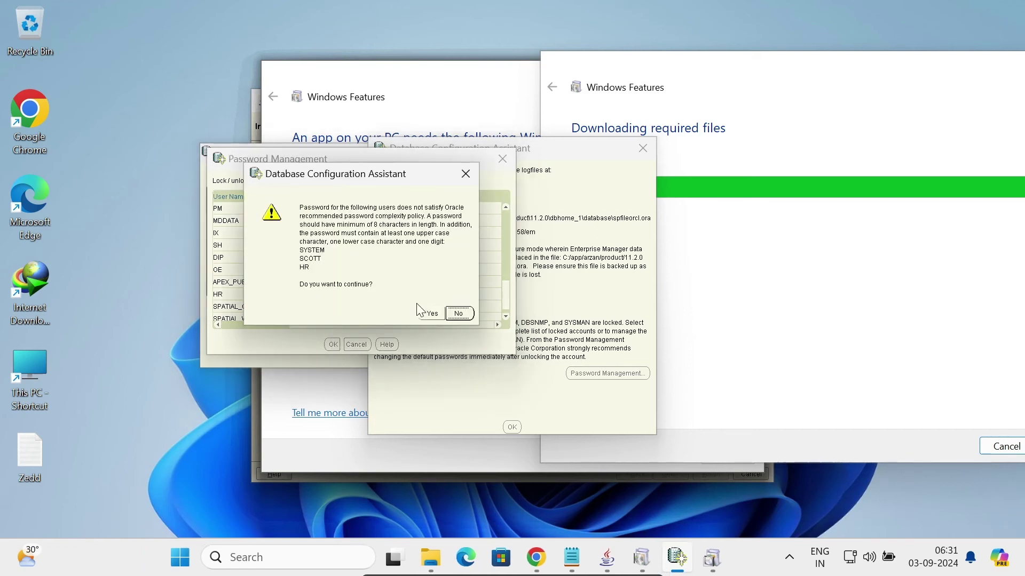
pyautogui.click(430, 313)
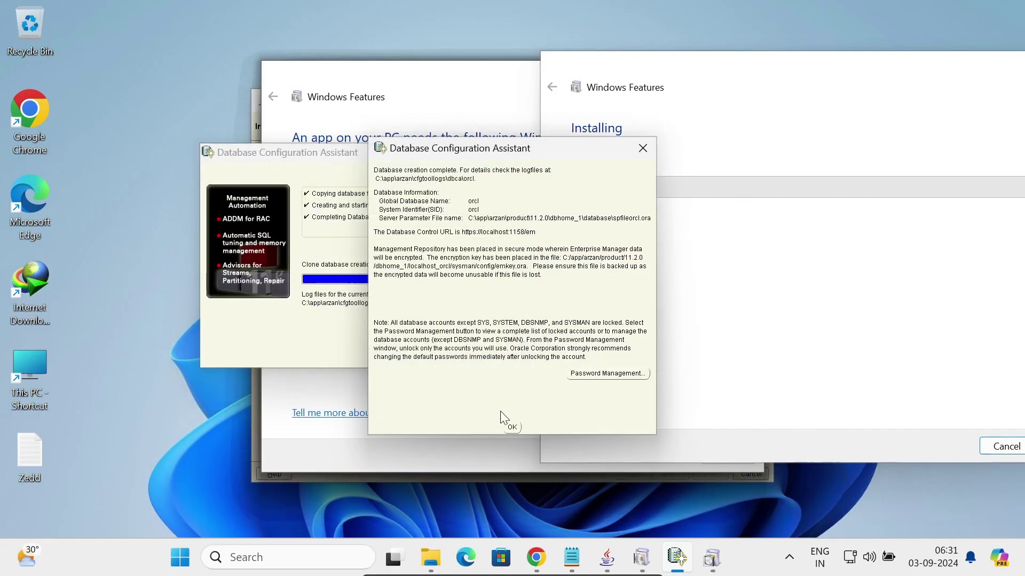
# Dismiss the database creation summary, the feature-installed confirmation, and the .NET Framework 3.5 prompt.
pyautogui.click(511, 427)
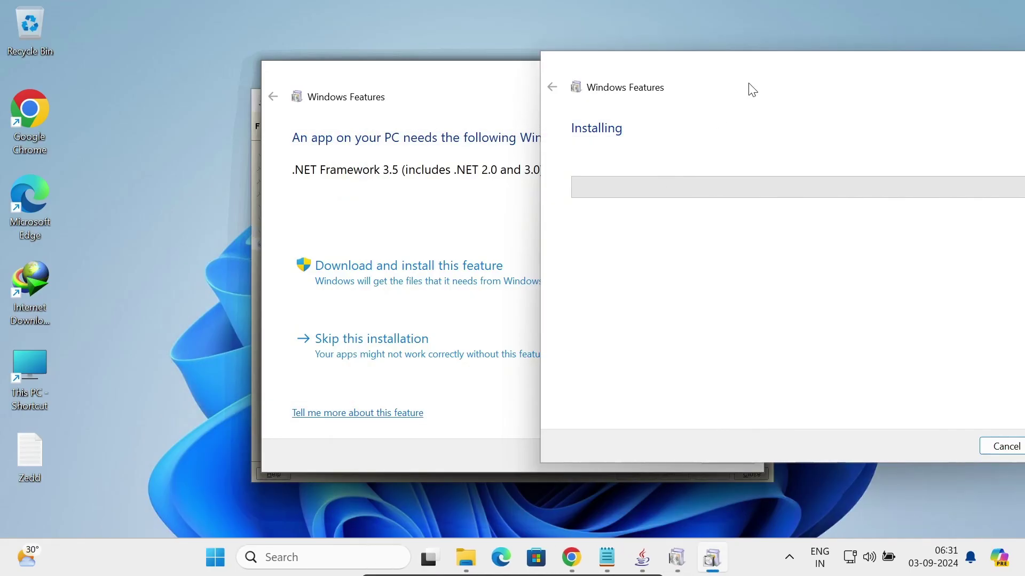
pyautogui.moveTo(746, 82); pyautogui.dragTo(555, 75)
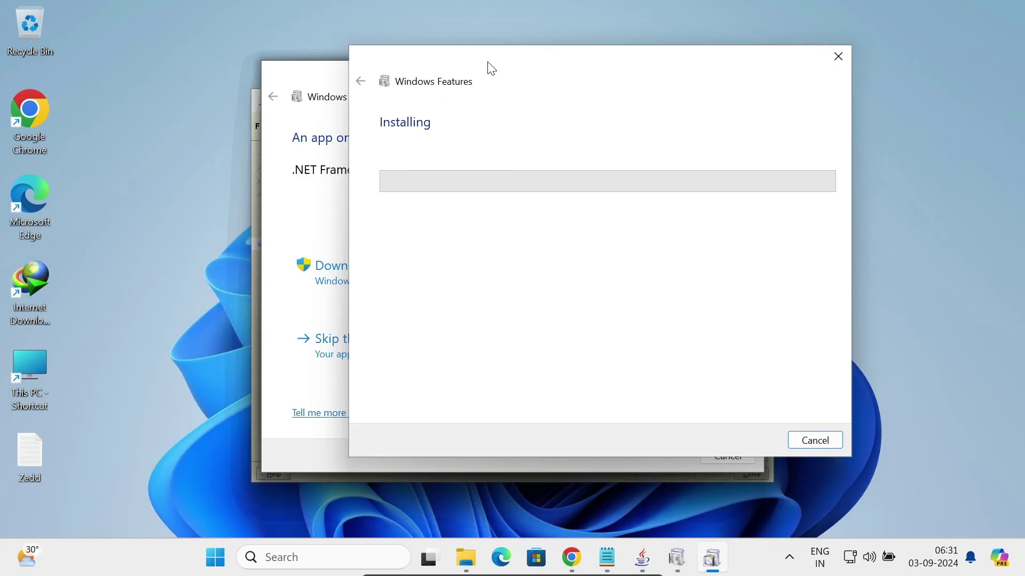
pyautogui.moveTo(488, 62); pyautogui.dragTo(619, 60)
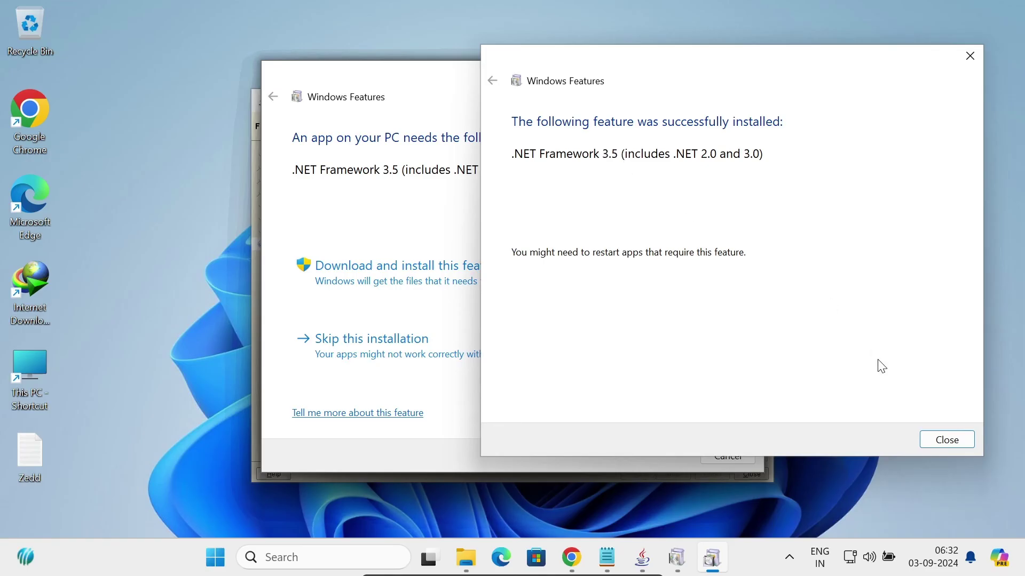
pyautogui.click(947, 440)
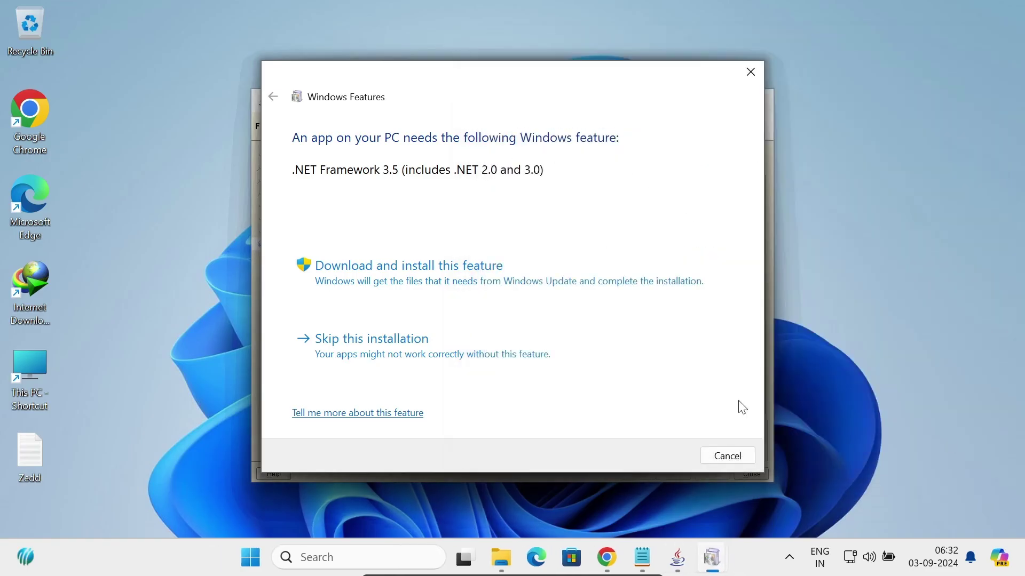
pyautogui.click(751, 73)
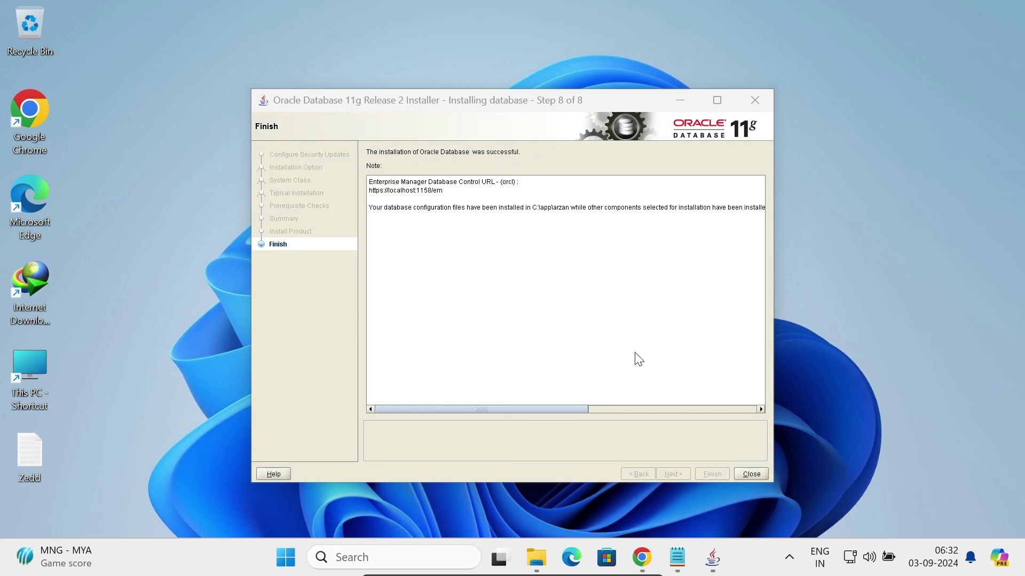
# Close the finished Oracle installer and launch SQL*Plus from Windows search.
pyautogui.click(751, 474)
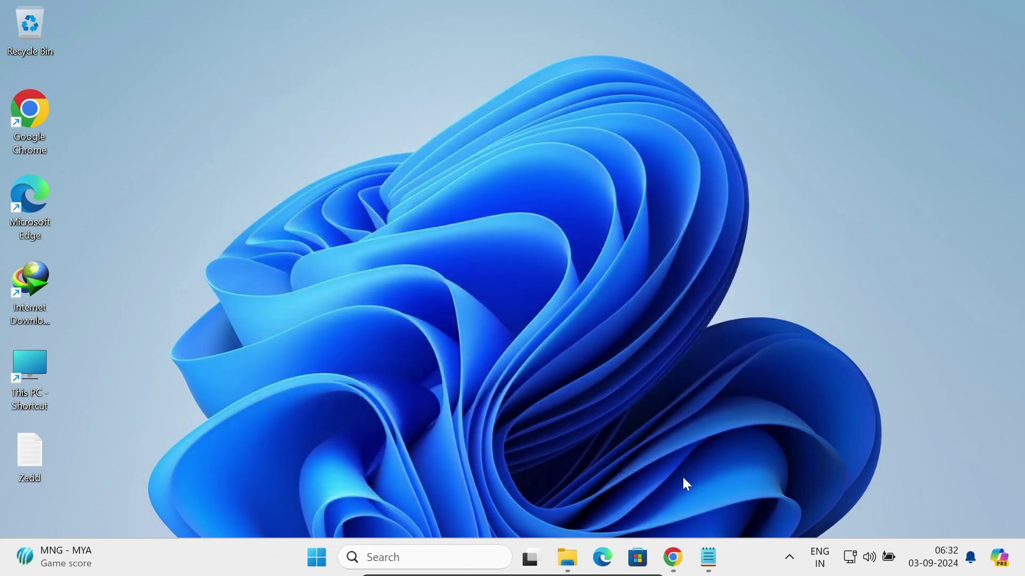
pyautogui.click(393, 554)
pyautogui.write('sqlplus')
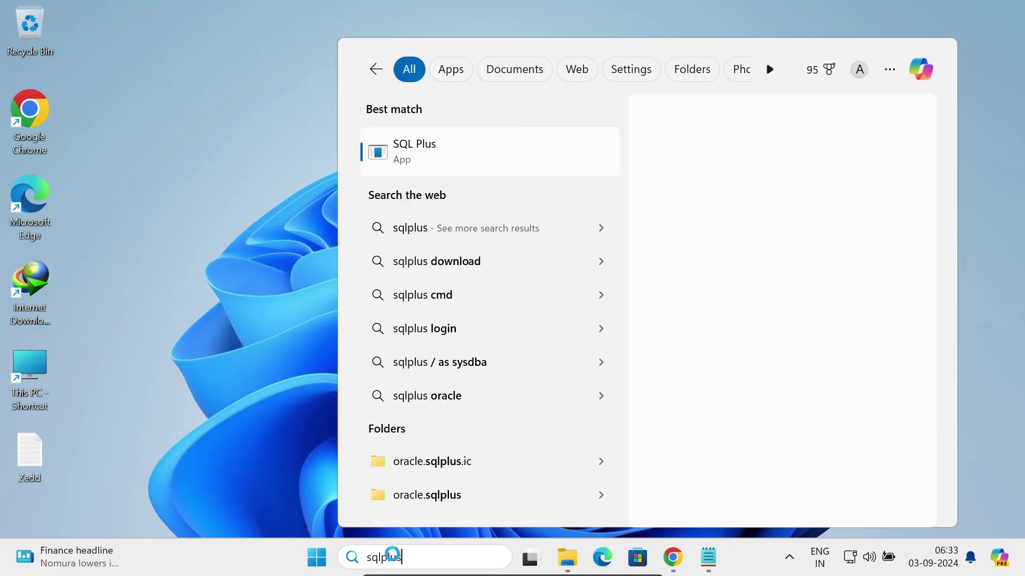
pyautogui.press('Return')
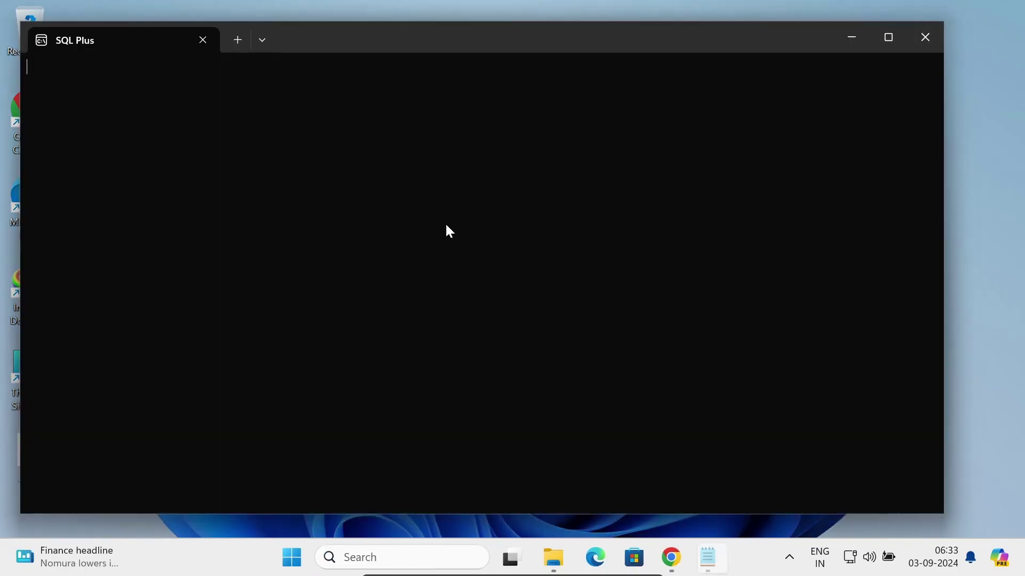
# Log in to SQL*Plus with user name system and its password.
pyautogui.moveTo(307, 35); pyautogui.dragTo(459, 54)
pyautogui.write('system')
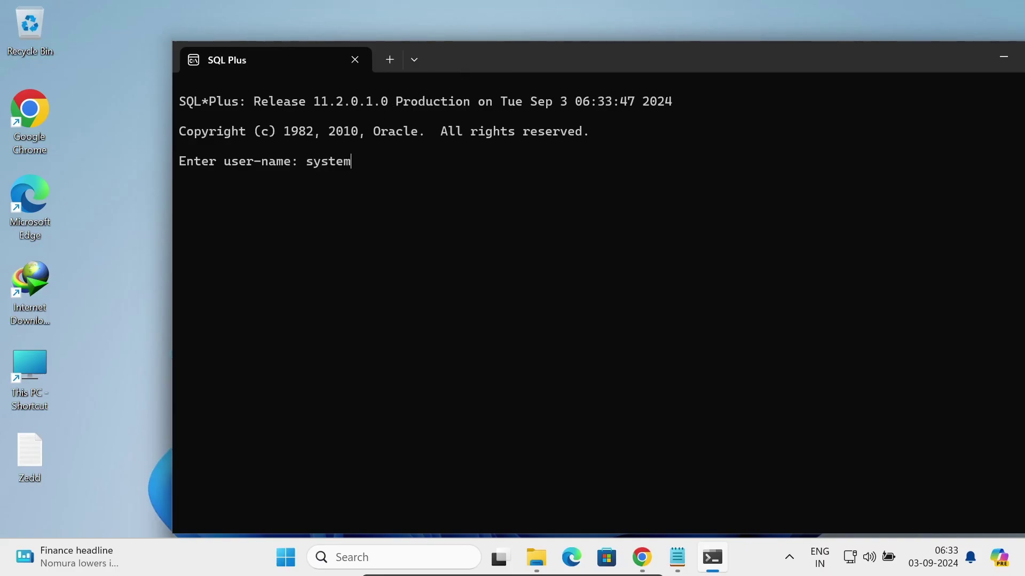
pyautogui.press('Return')
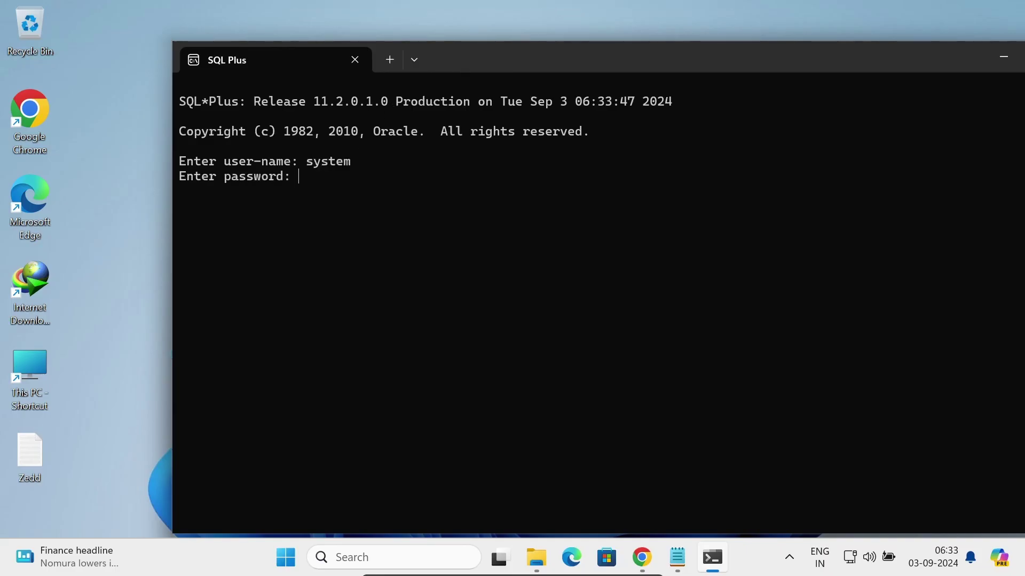
pyautogui.press('Return')
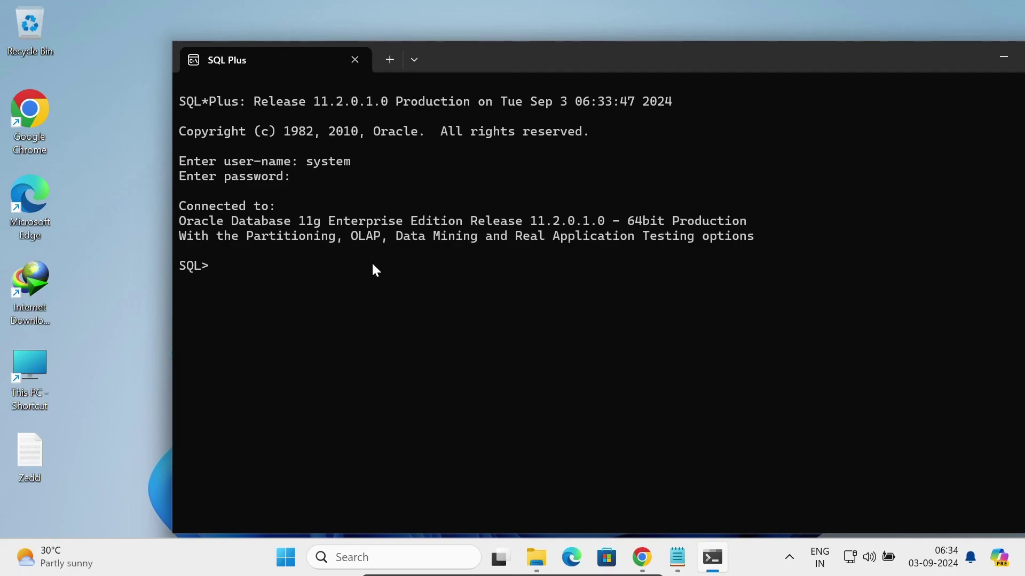
# Connect as scott with 'conn scott' and run 'select * from dept;' to list four departments.
pyautogui.write('conn scott')
pyautogui.press('Return')
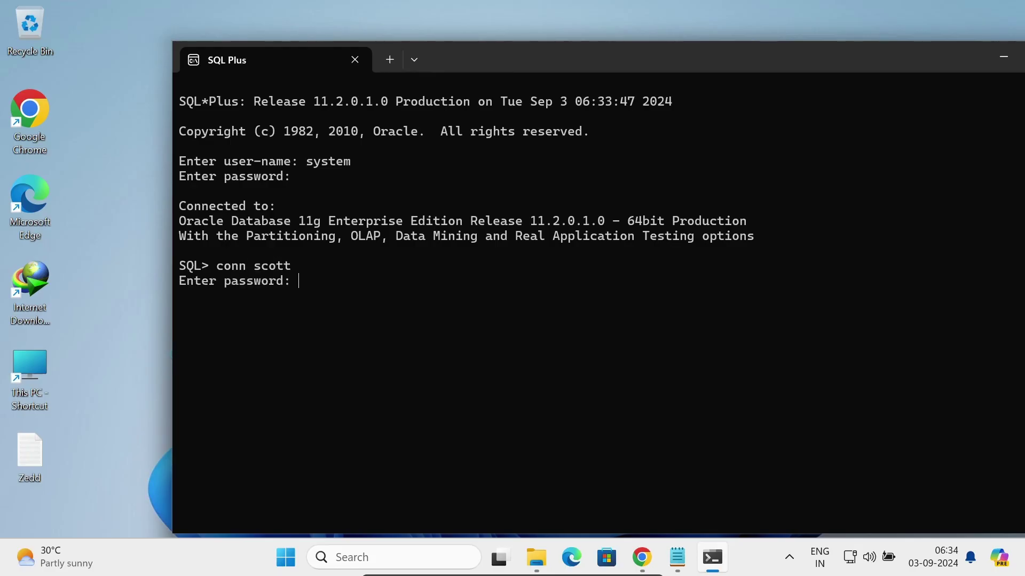
pyautogui.press('Return')
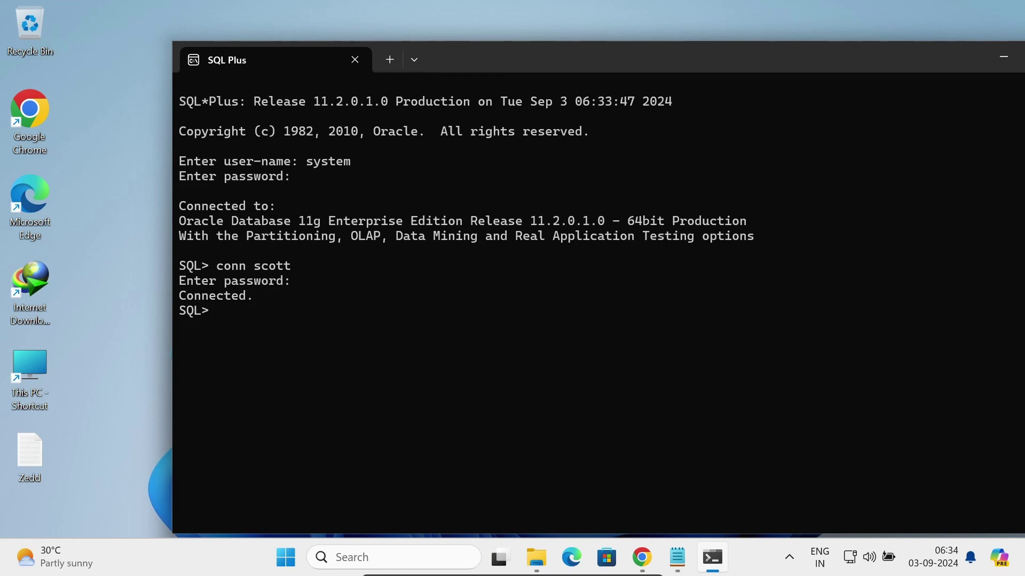
pyautogui.write('select * from dept;')
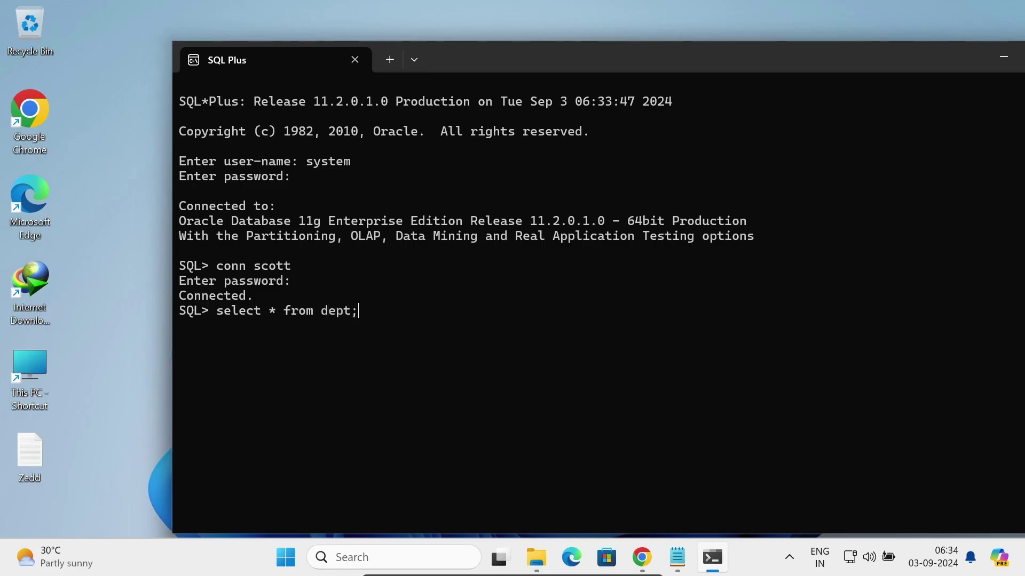
pyautogui.press('Return')
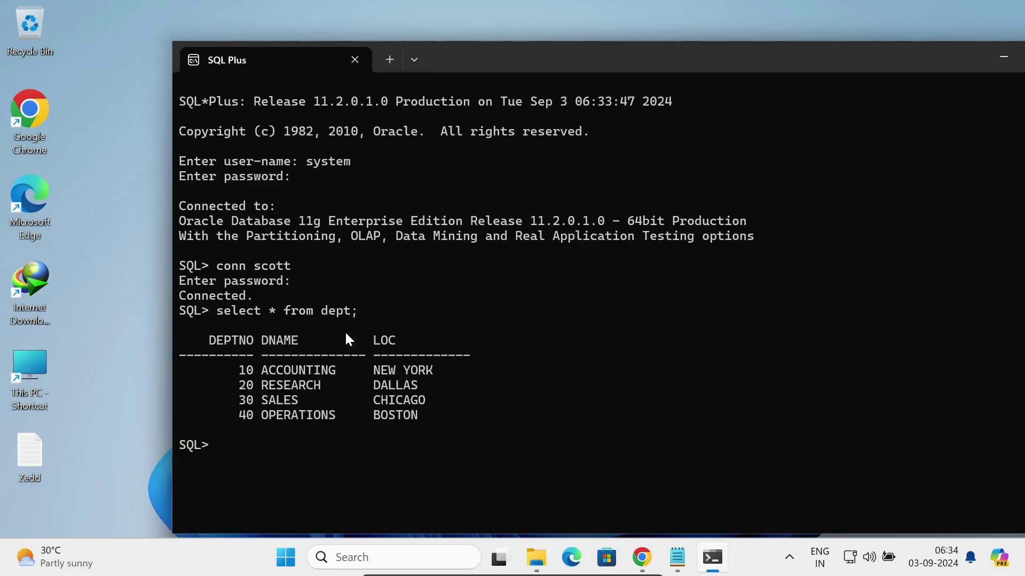